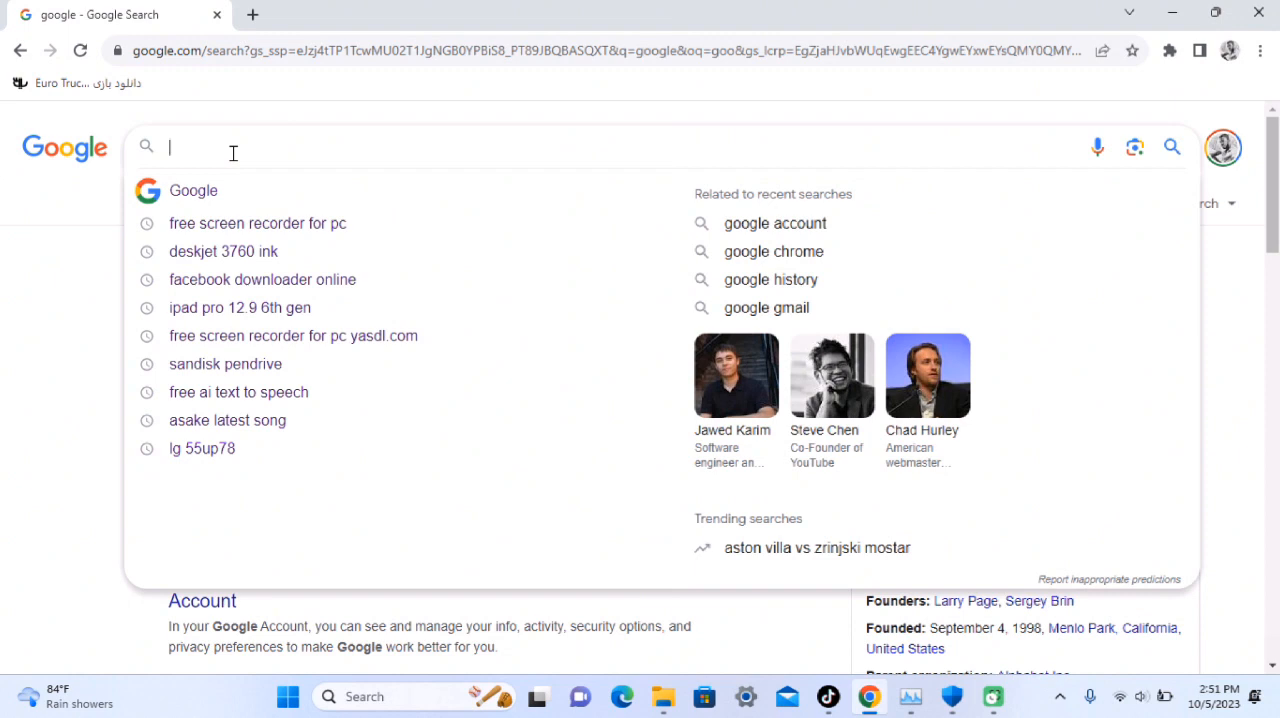
# Search Google for "windows 11 iso" and open Microsoft's Download Windows 11 page
pyautogui.write('windows')
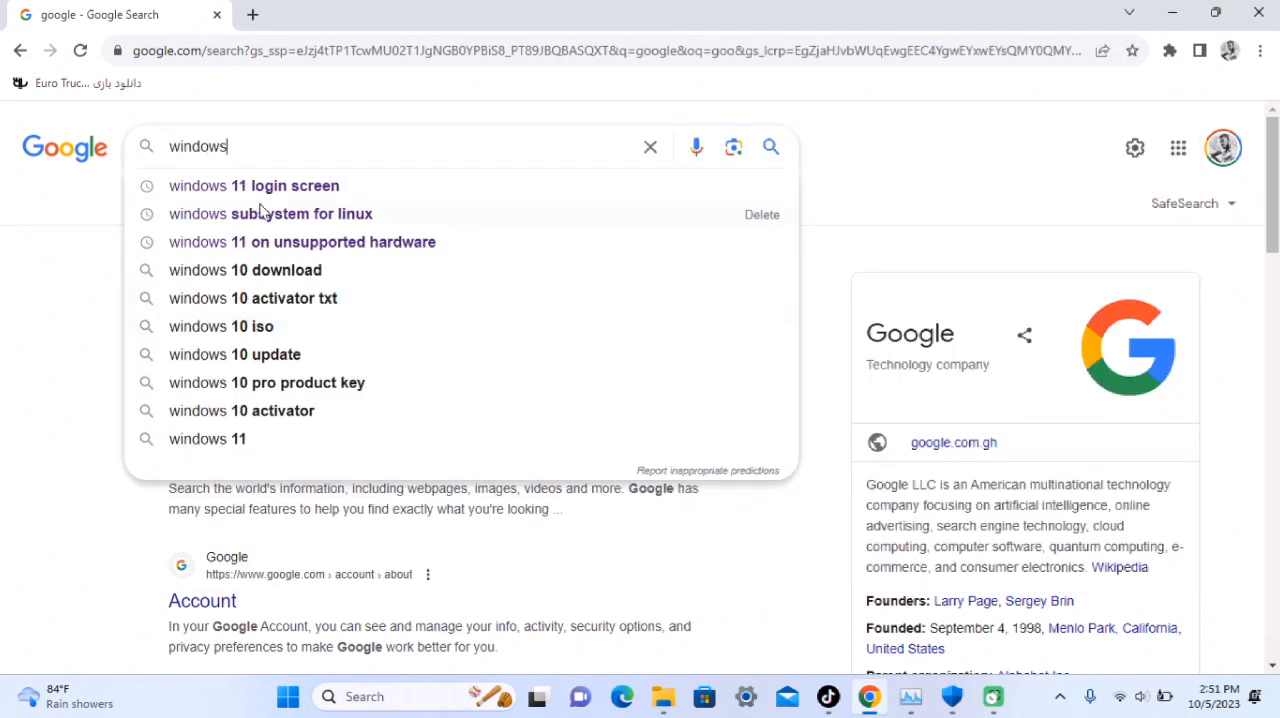
pyautogui.write(' 11')
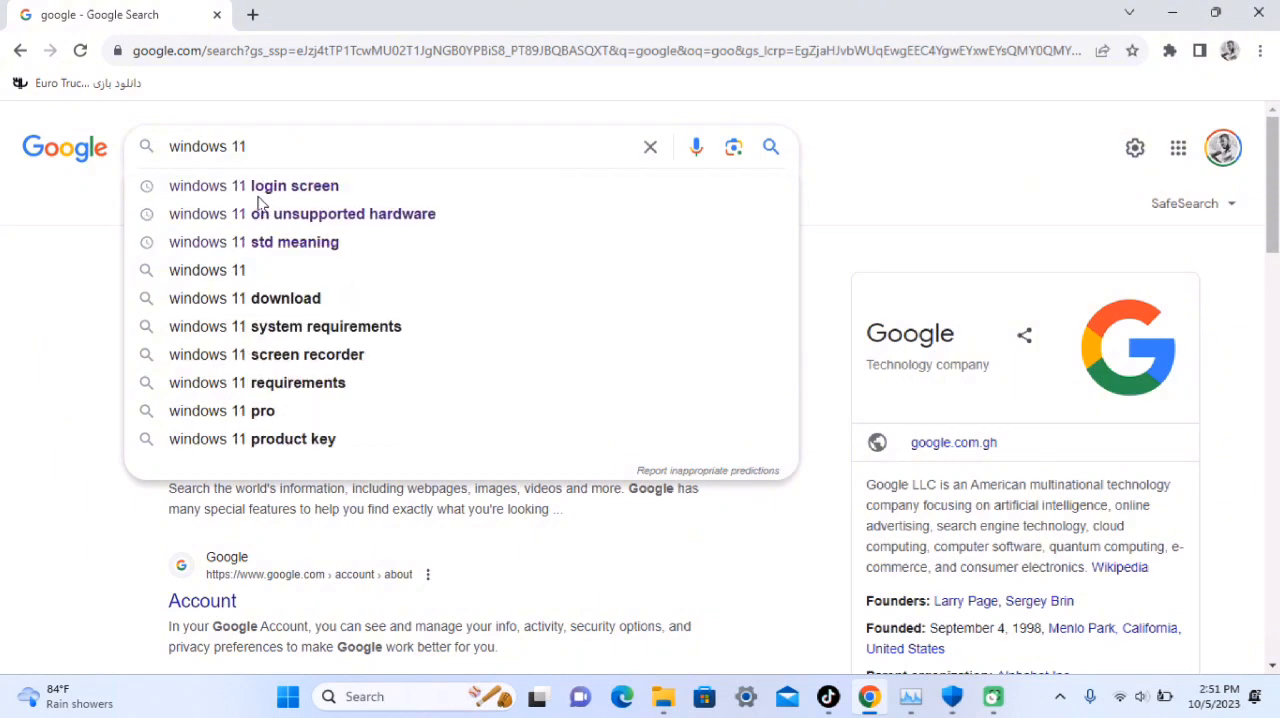
pyautogui.write(' iso')
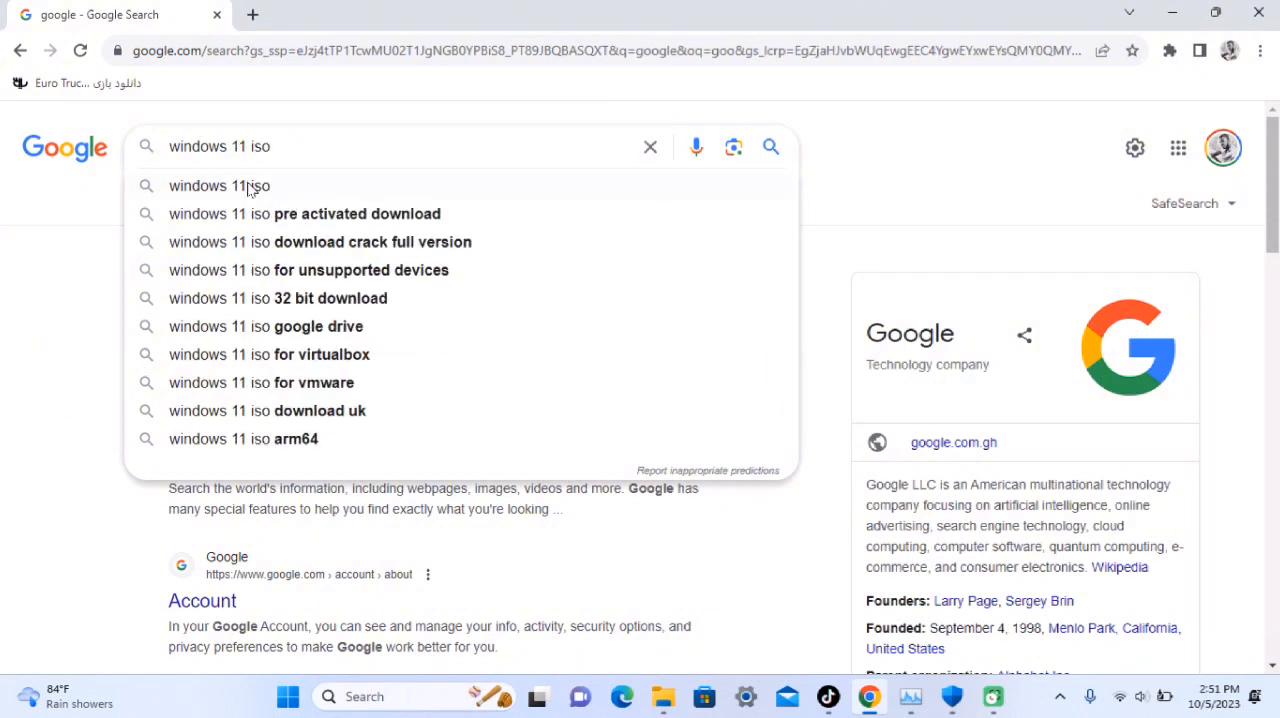
pyautogui.click(248, 188)
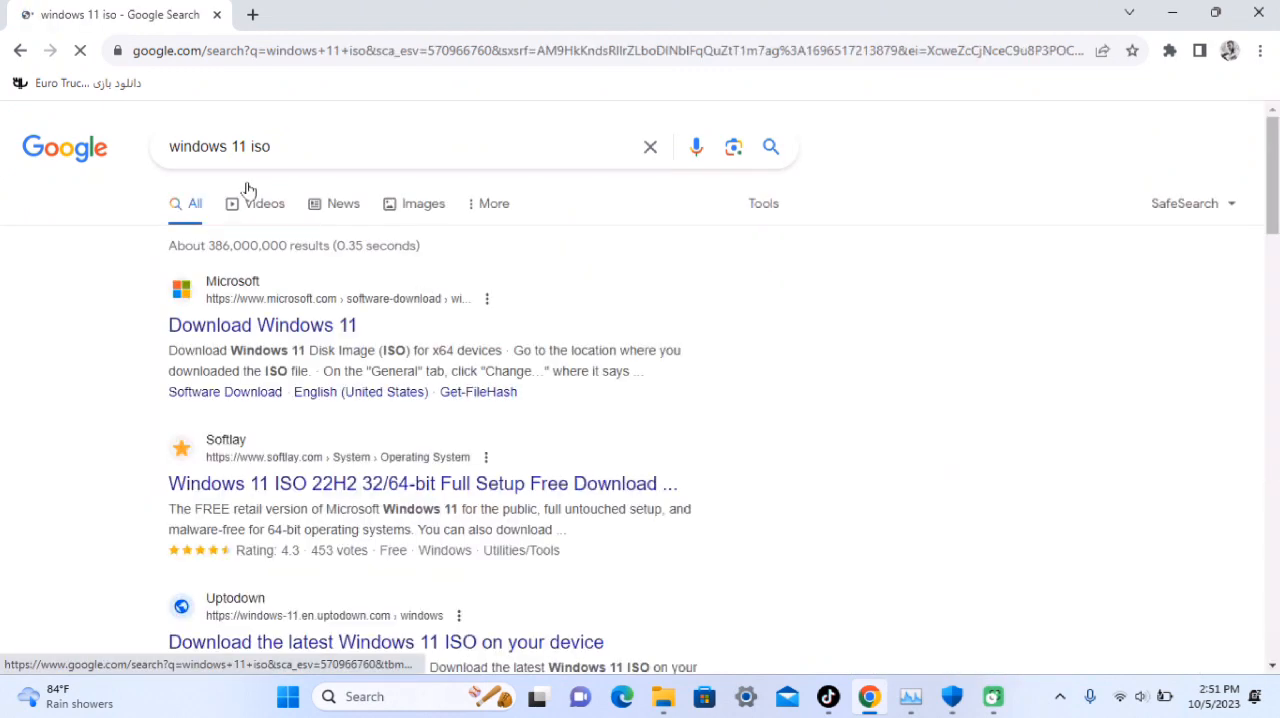
pyautogui.click(269, 326)
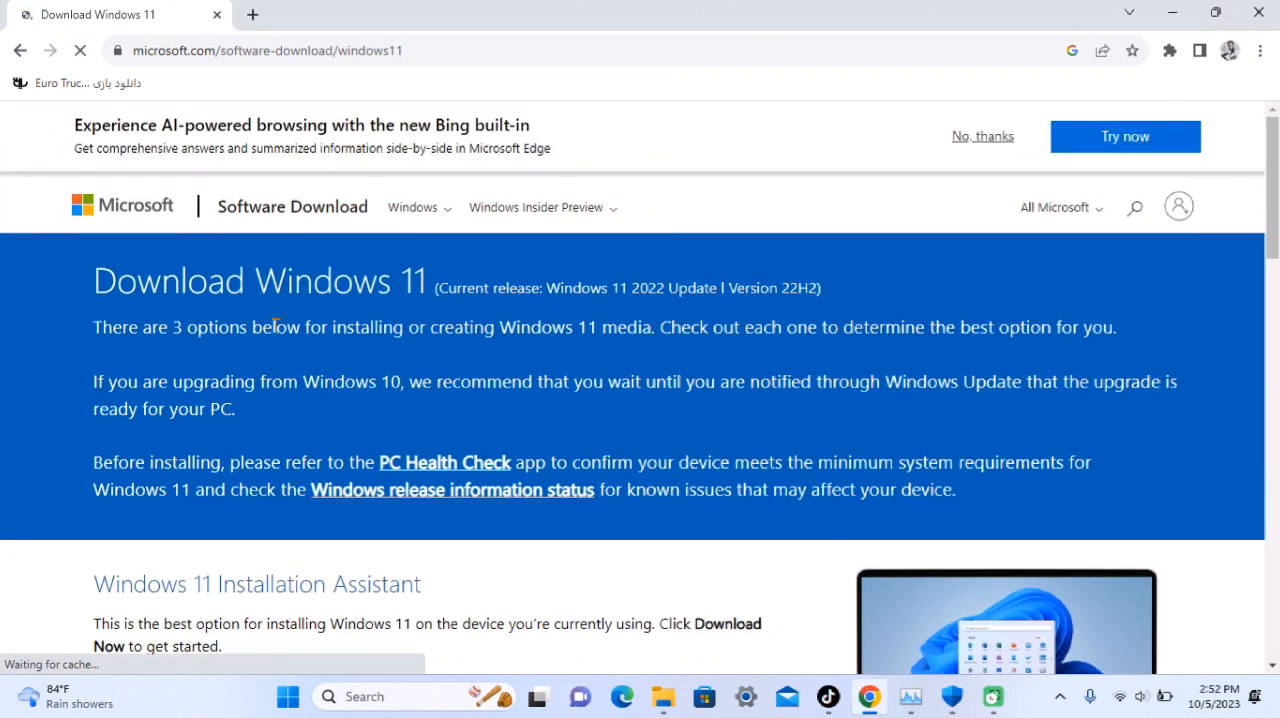
# Choose Windows 11 (multi-edition ISO for x64 devices) as the disk image and request its download
pyautogui.scroll(-2, 275, 325)
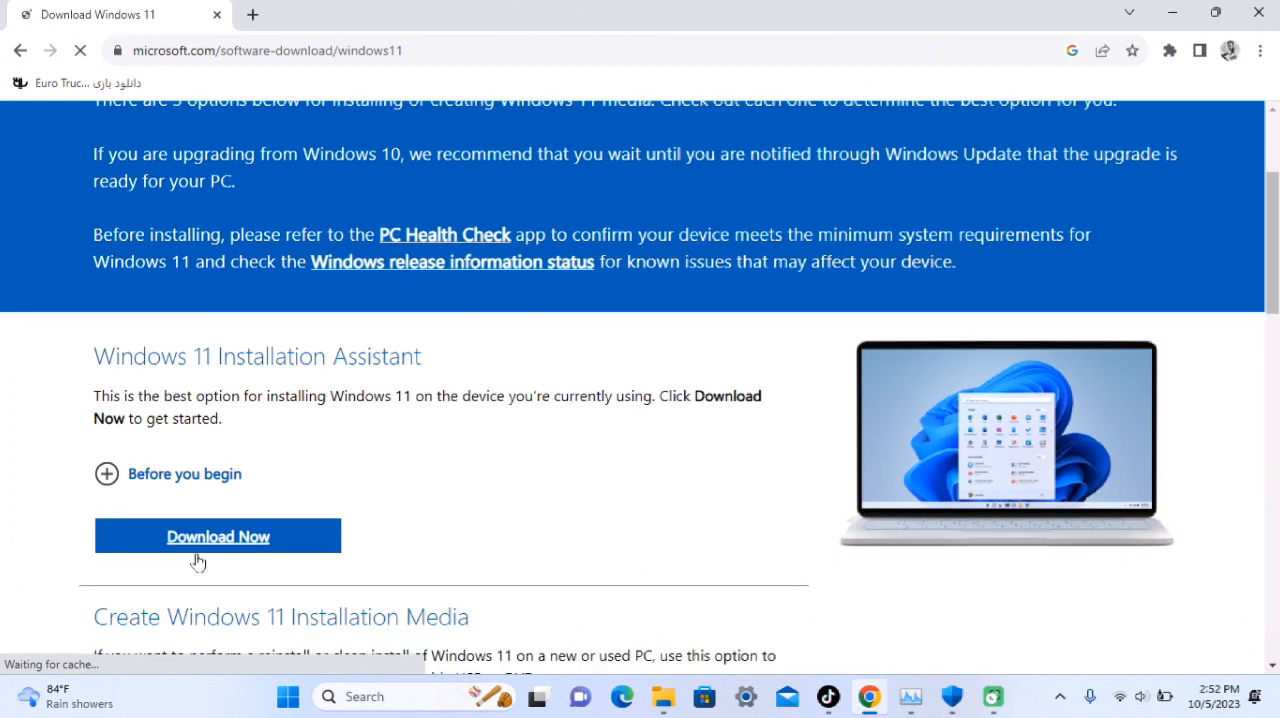
pyautogui.scroll(-2, 316, 517)
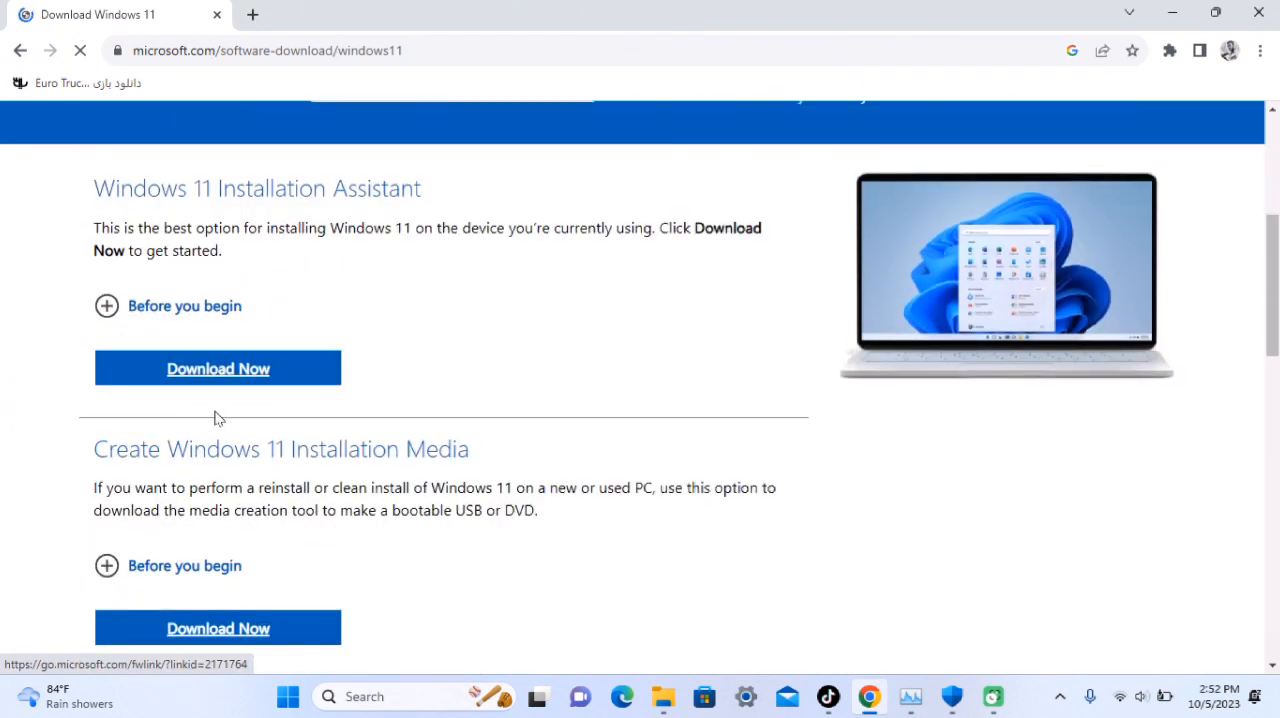
pyautogui.scroll(-6, 252, 463)
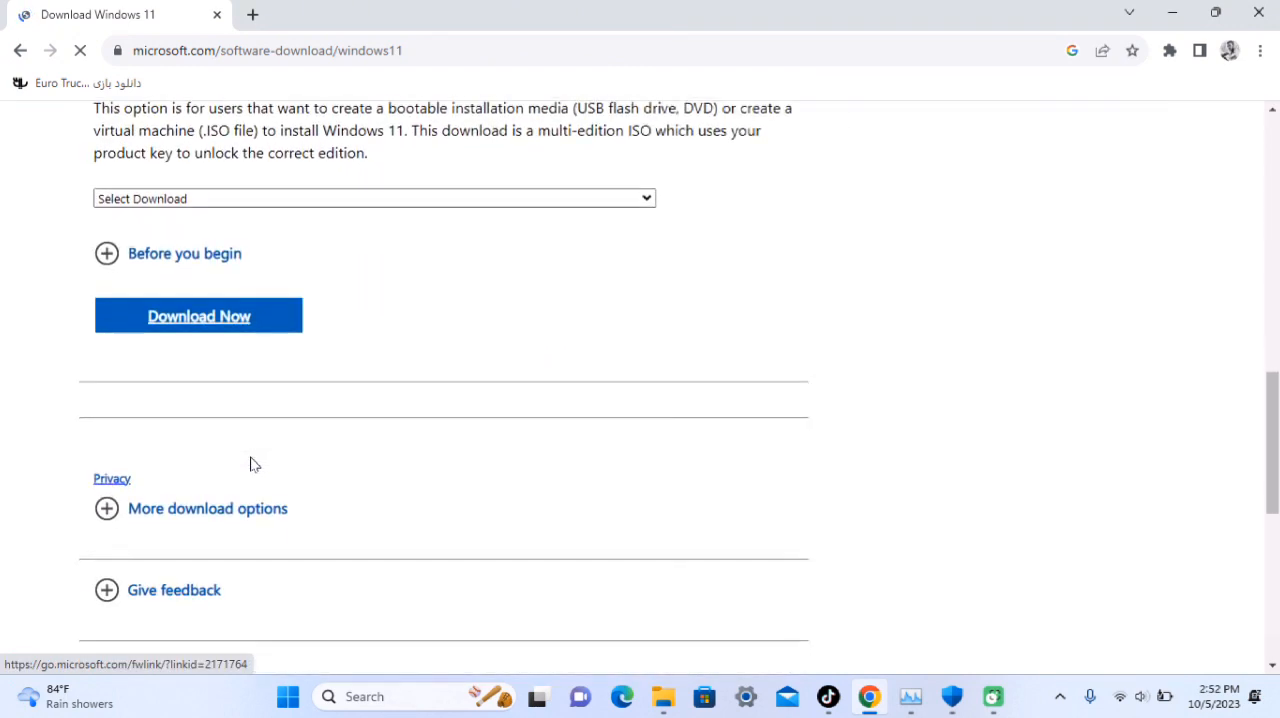
pyautogui.scroll(1, 252, 463)
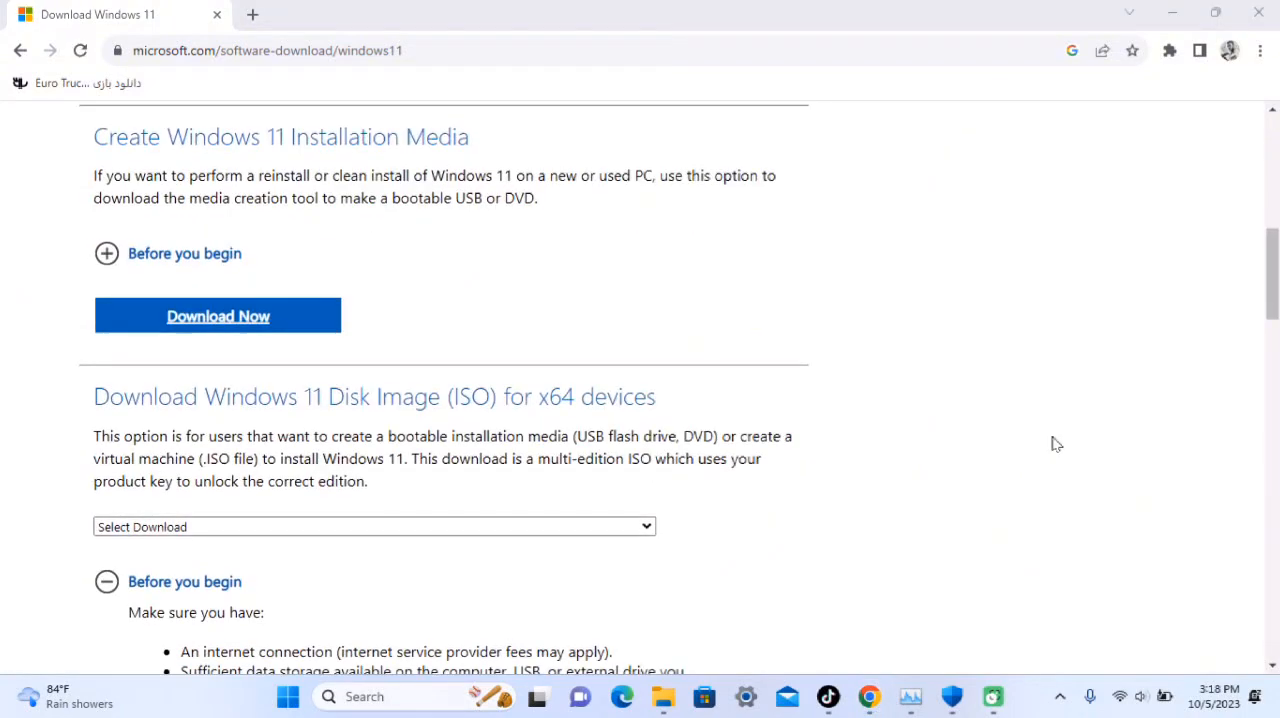
pyautogui.scroll(-1, 1051, 443)
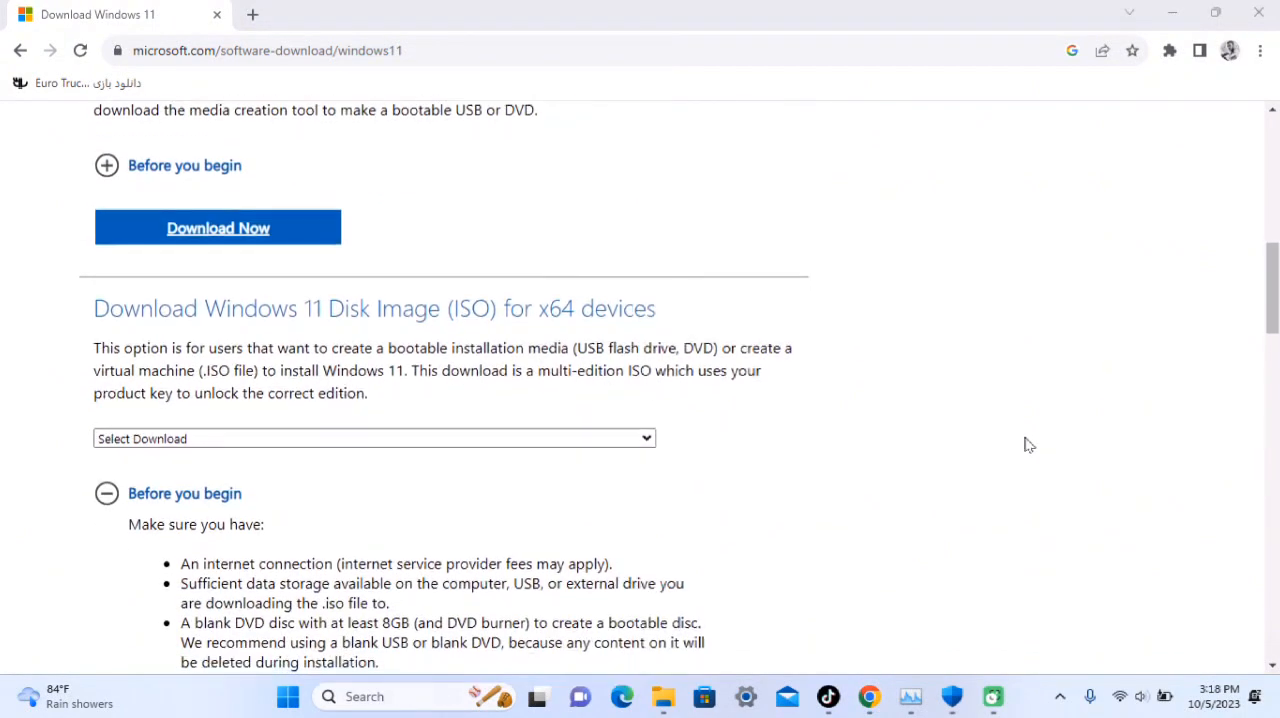
pyautogui.click(524, 438)
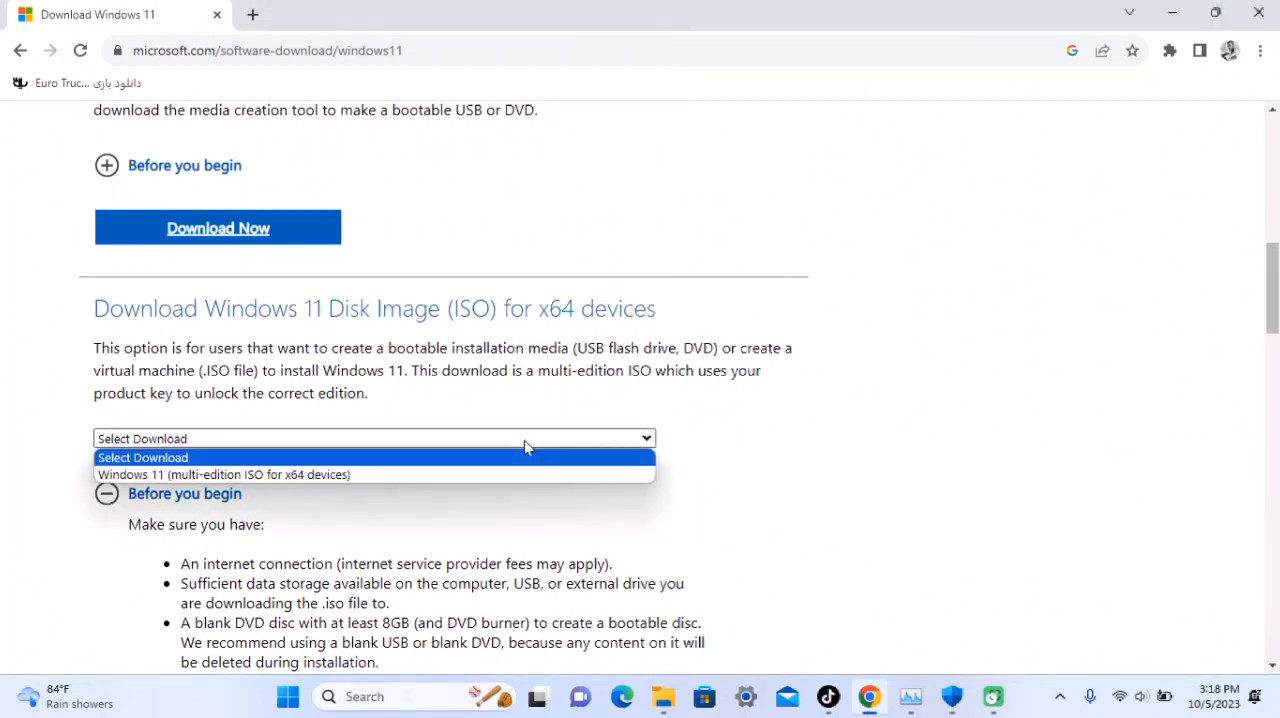
pyautogui.click(312, 474)
pyautogui.click(106, 500)
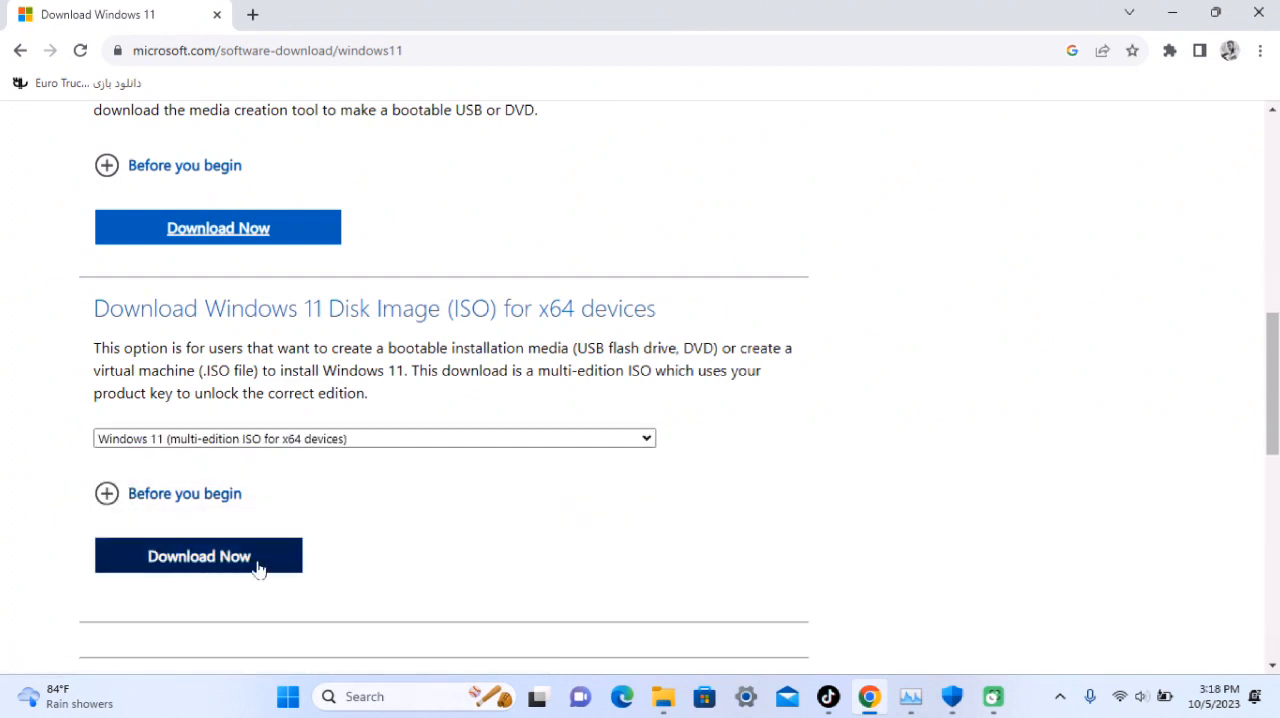
pyautogui.click(210, 566)
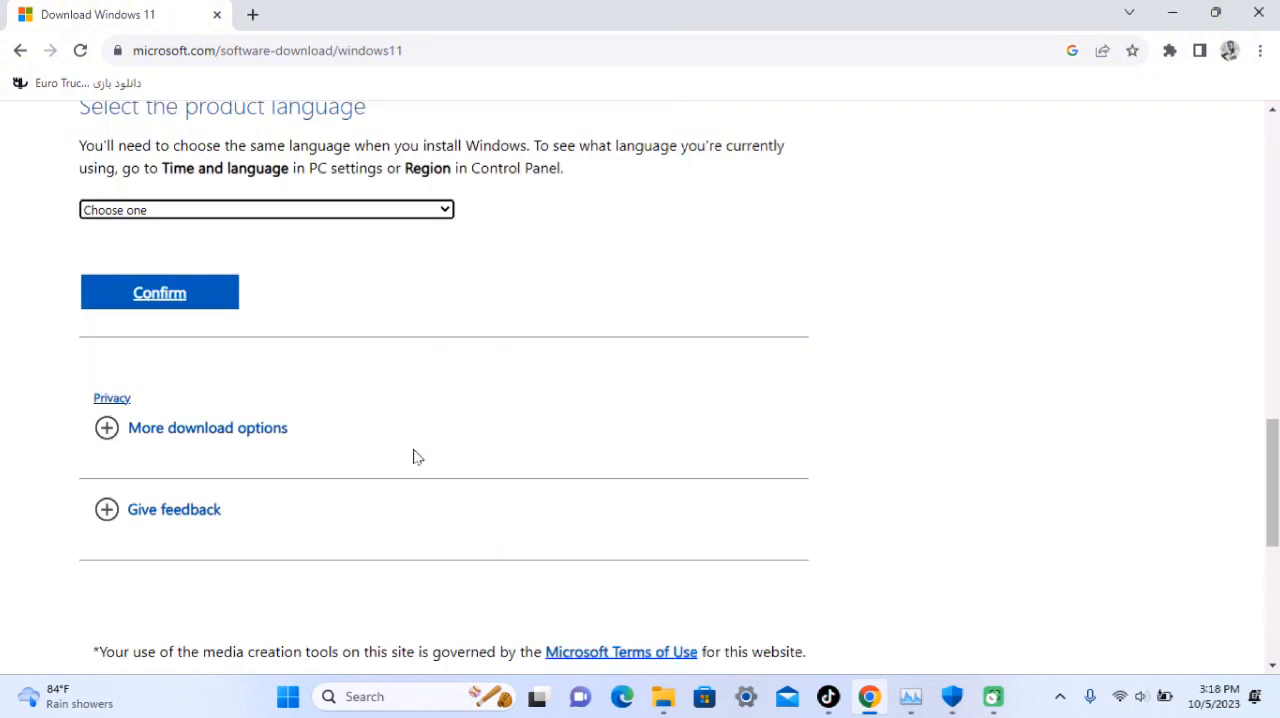
# Set the product language to English (United States) and confirm it
pyautogui.scroll(3, 417, 457)
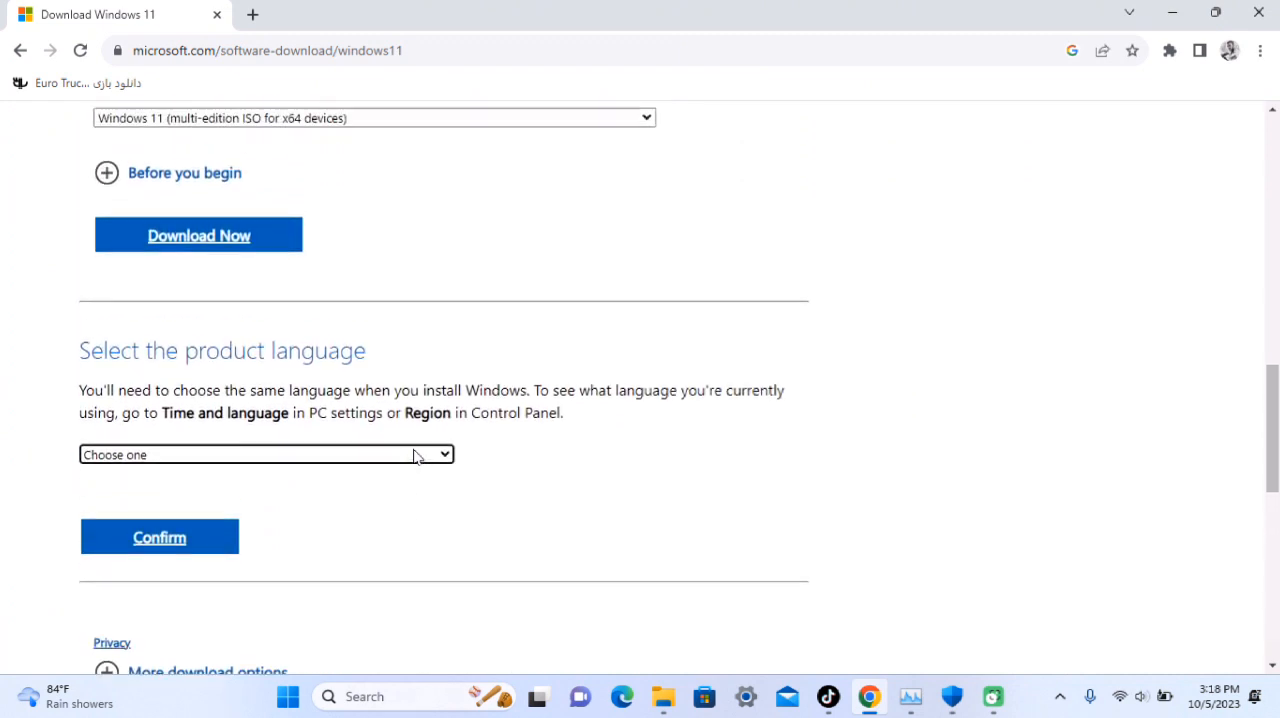
pyautogui.scroll(1, 417, 457)
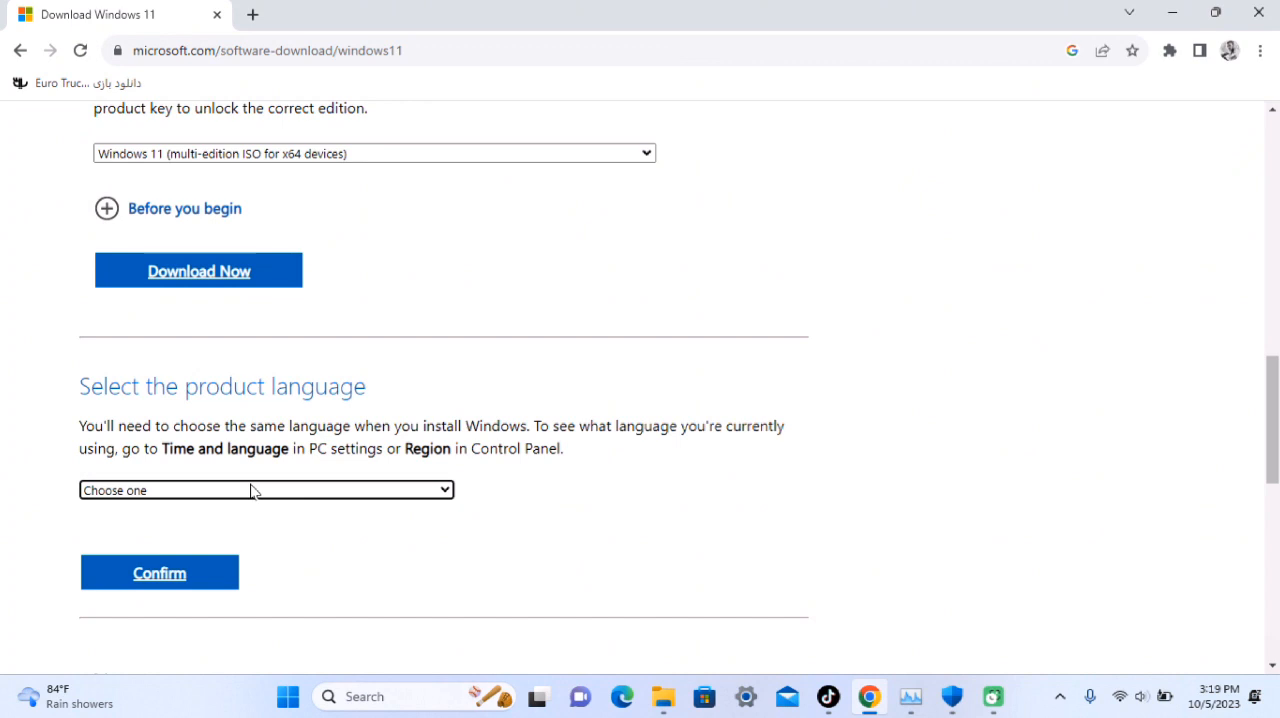
pyautogui.click(252, 491)
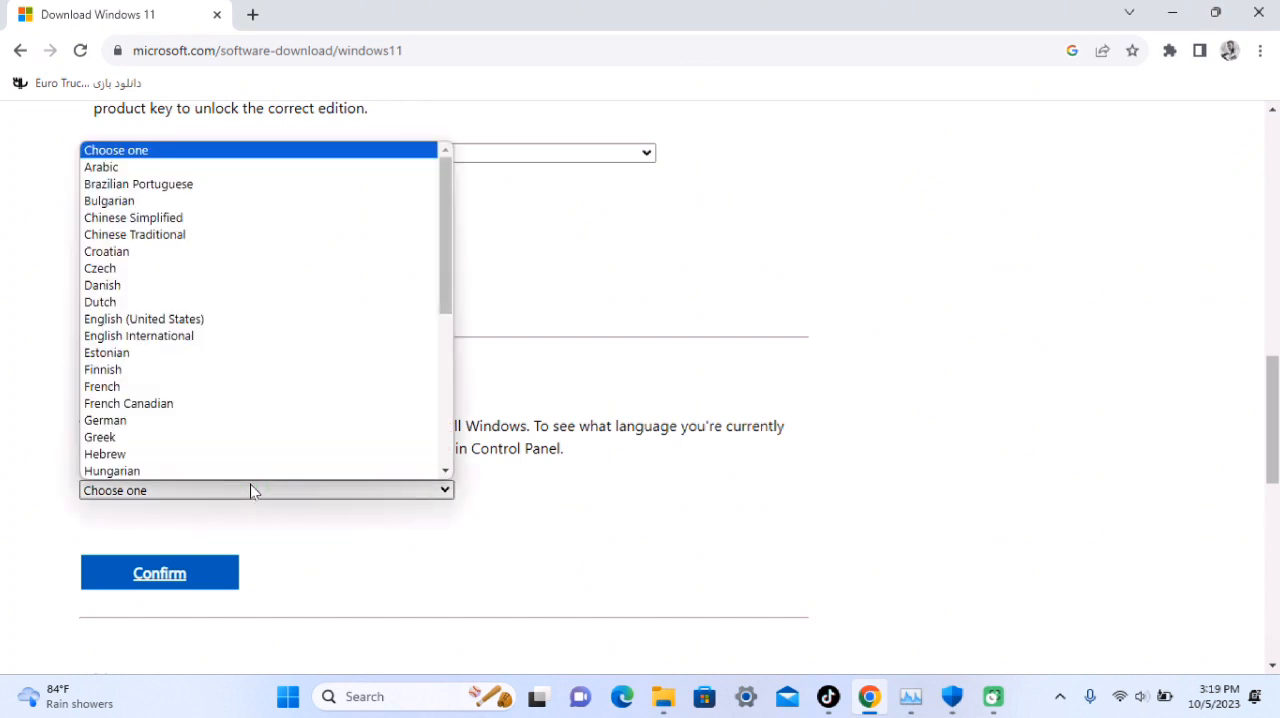
pyautogui.click(158, 324)
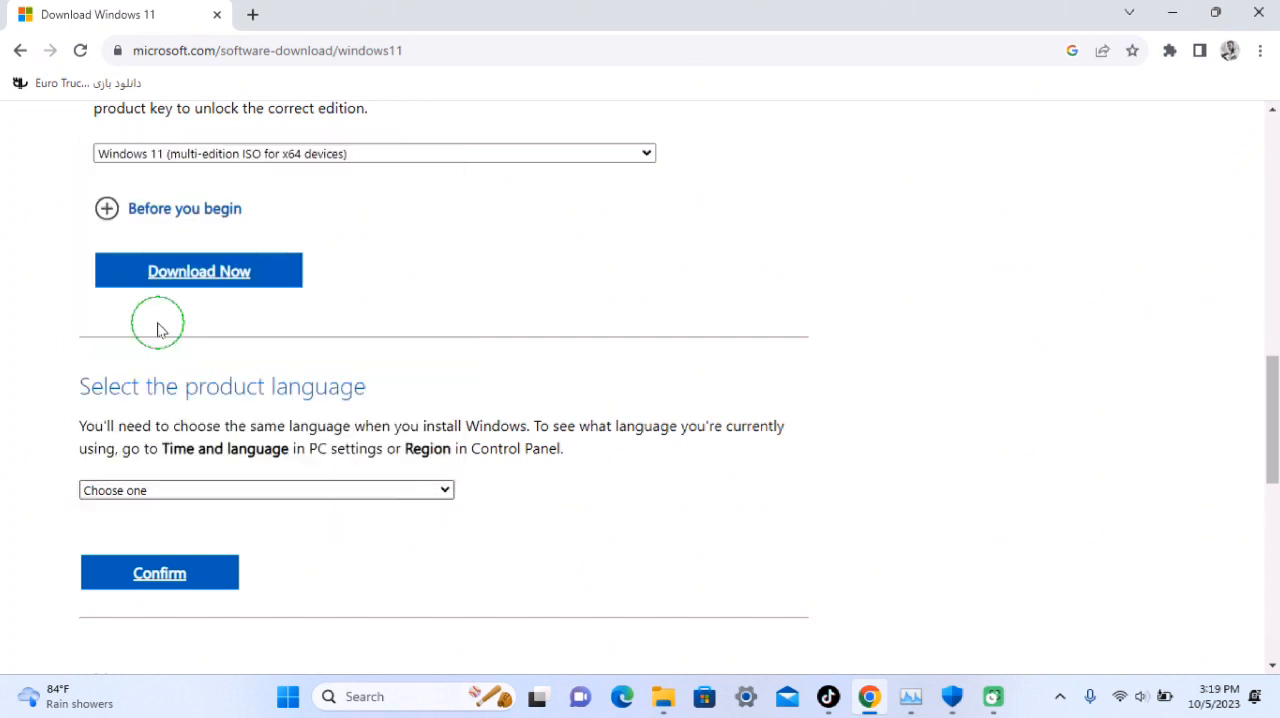
pyautogui.click(161, 577)
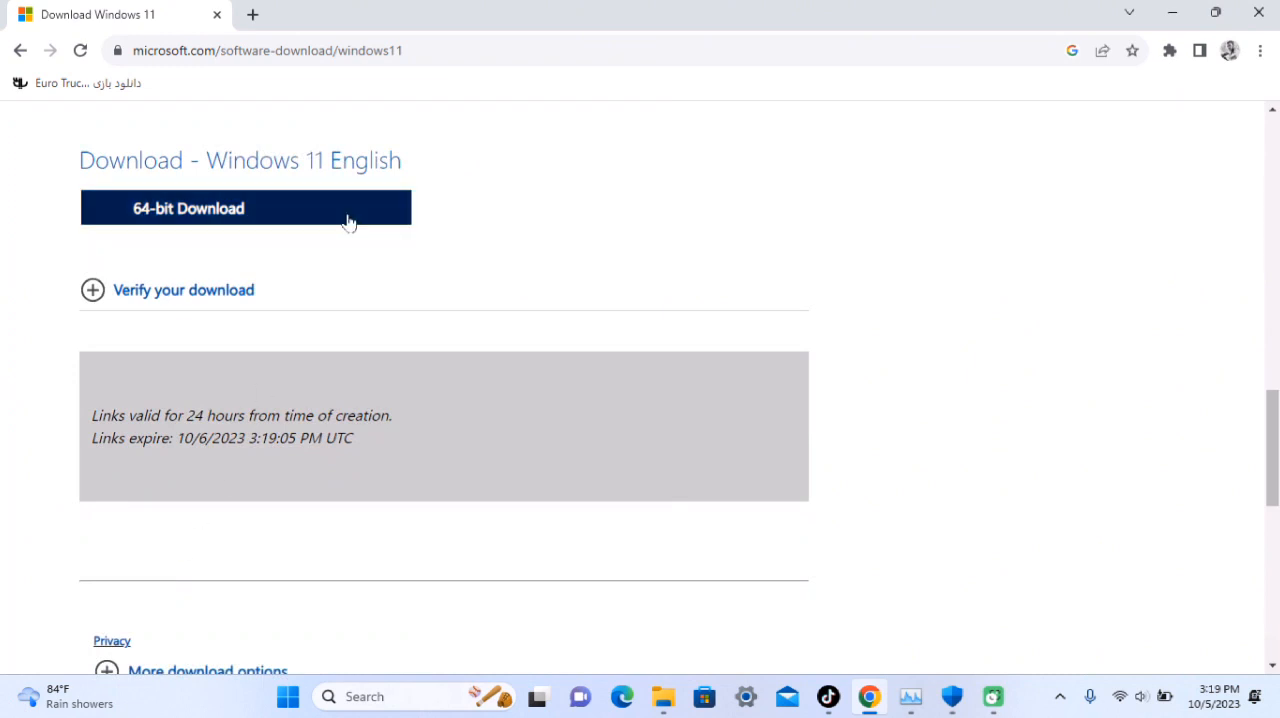
# Start the 64-bit download of Win11_22H2_English_x64v2.iso into the Downloads folder and minimize the download manager
pyautogui.click(195, 222)
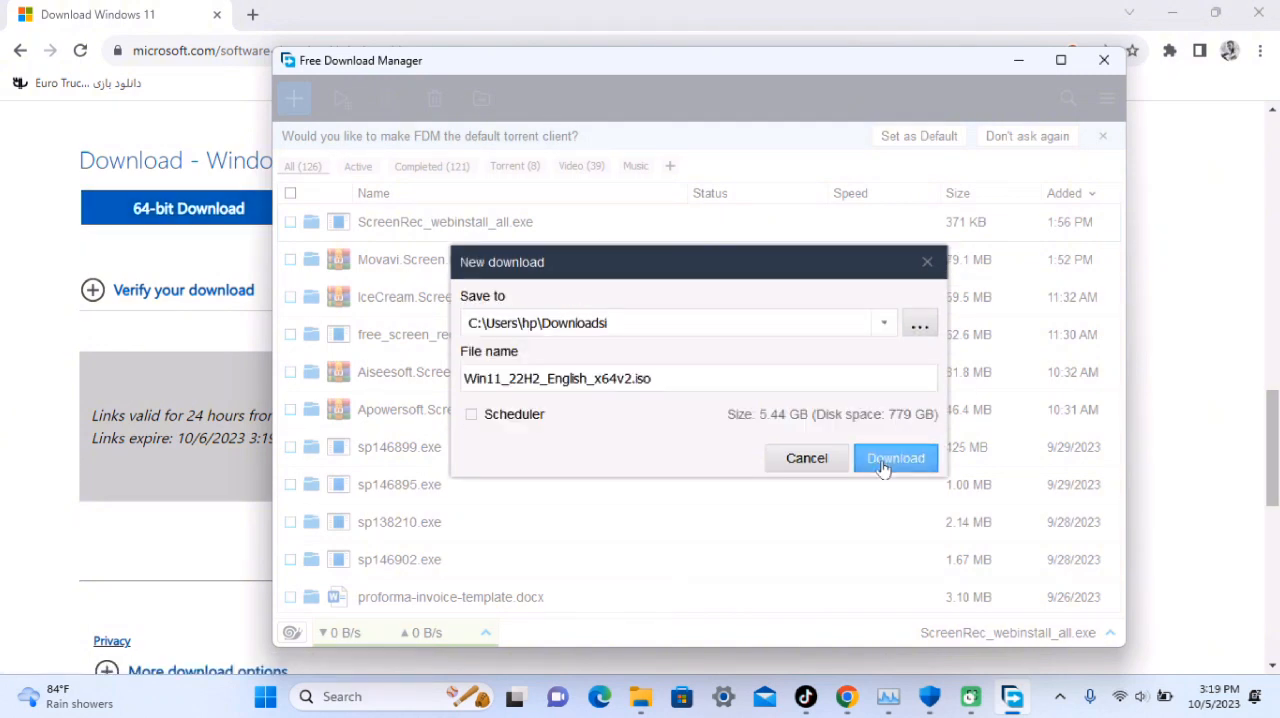
pyautogui.click(883, 467)
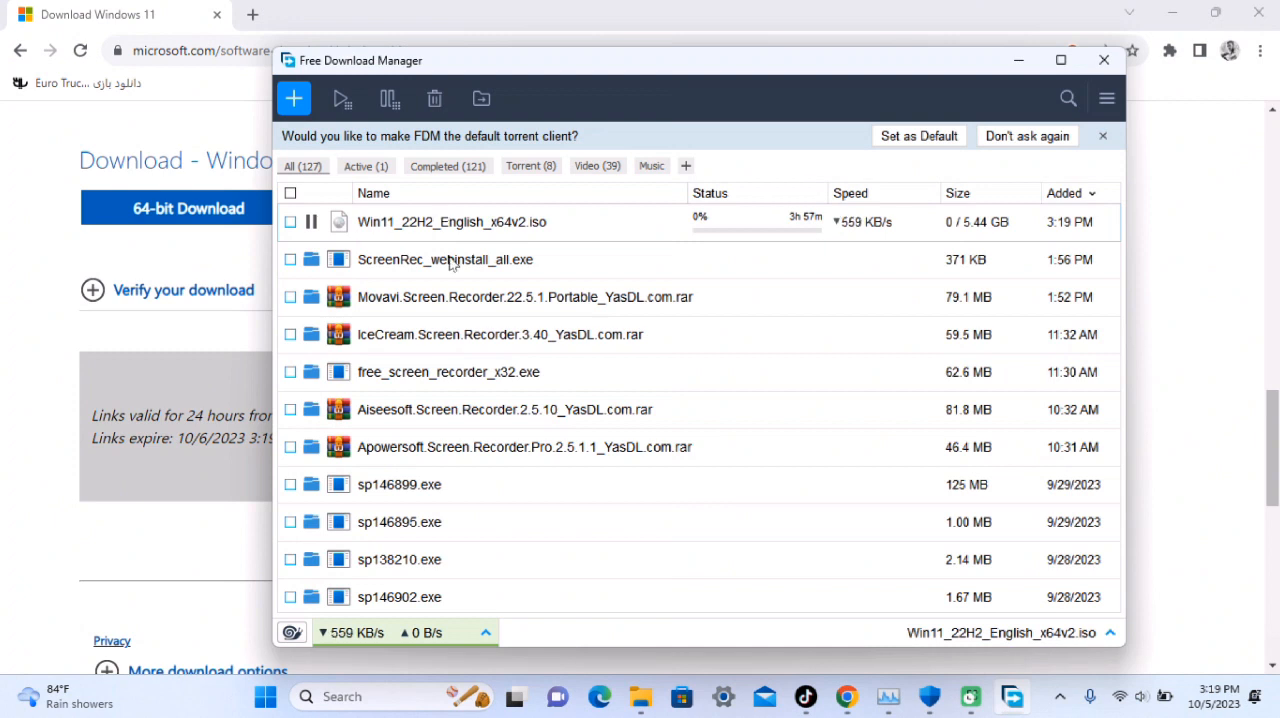
pyautogui.click(1019, 60)
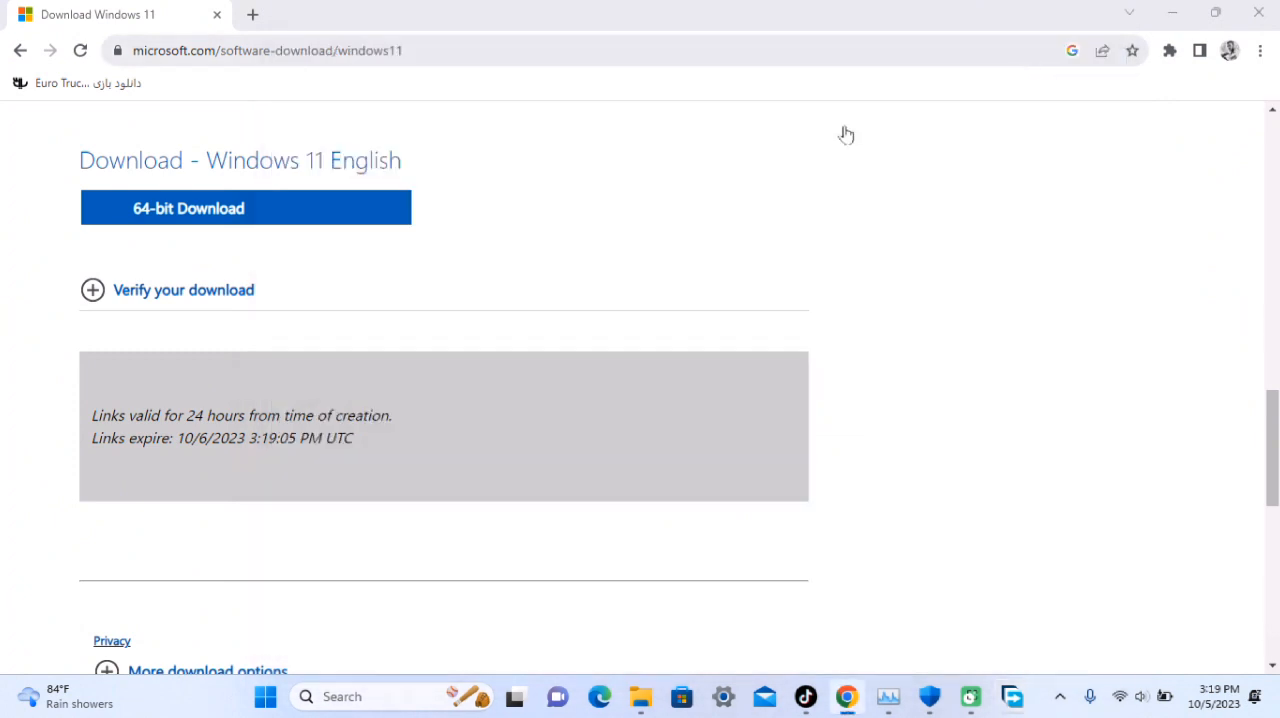
# Search the web for "rufus" and open the official rufus.ie website
pyautogui.click(235, 53)
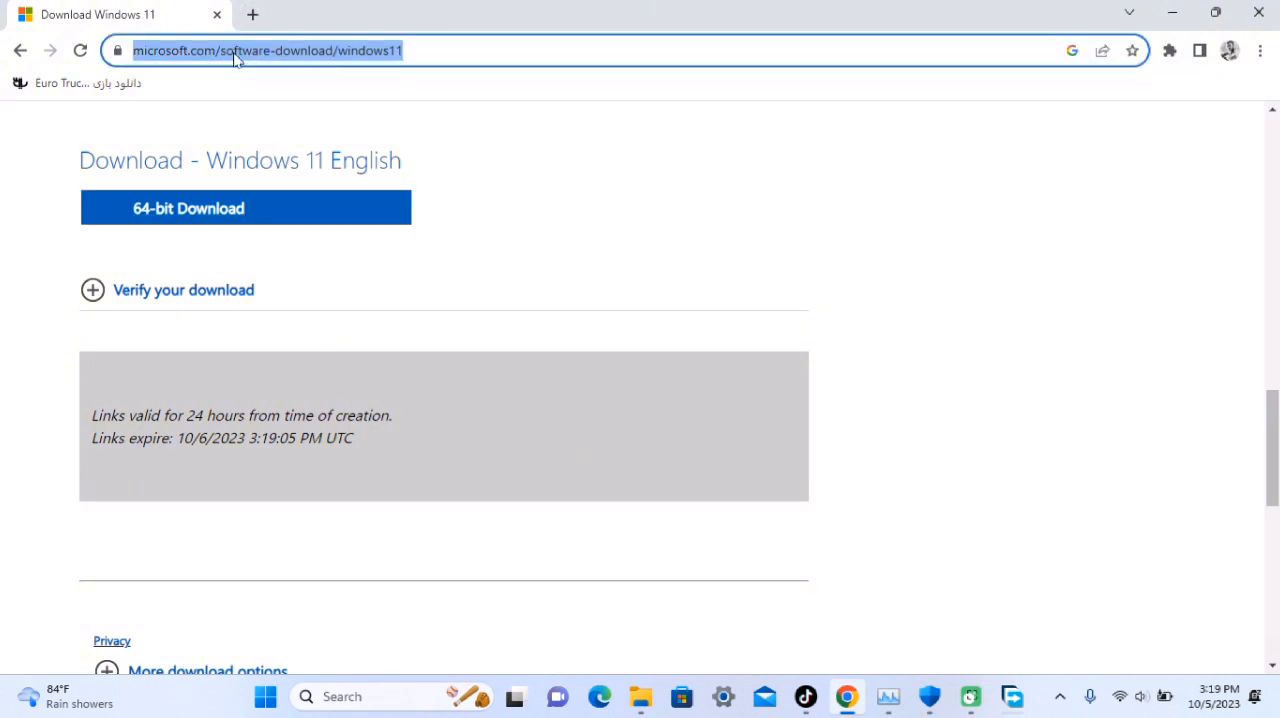
pyautogui.press('BackSpace')
pyautogui.write('rufus')
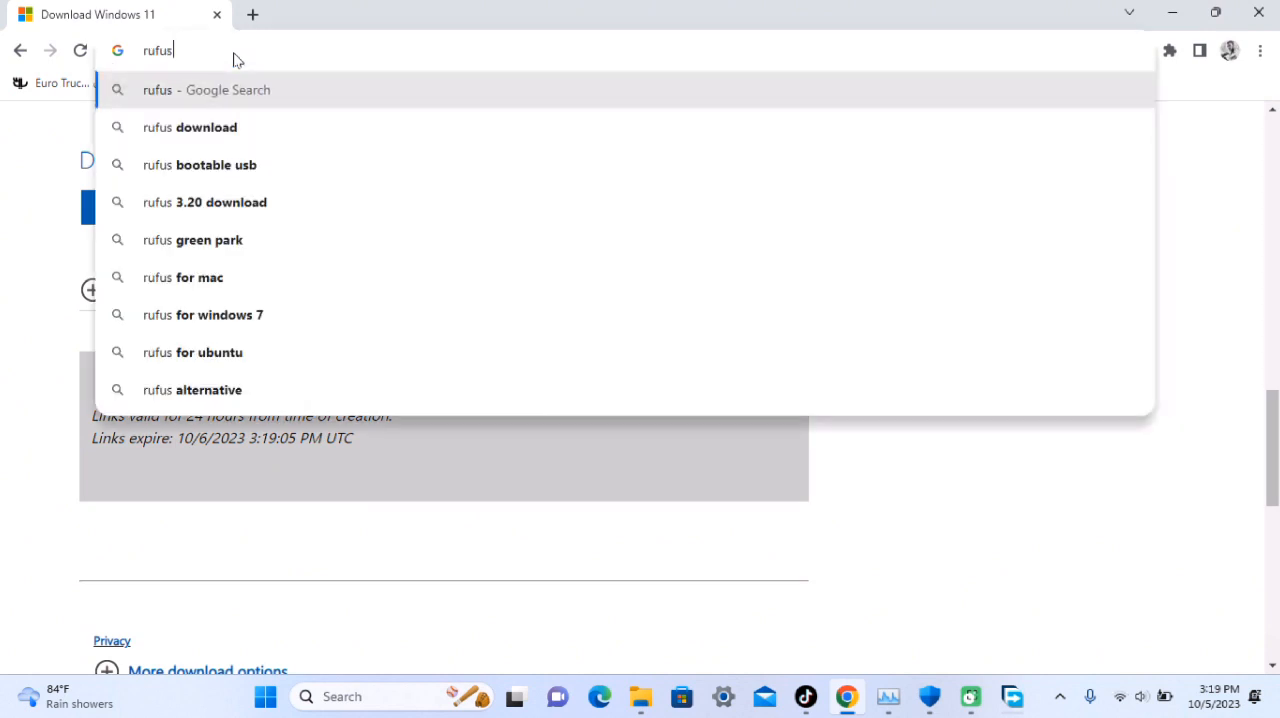
pyautogui.press('Return')
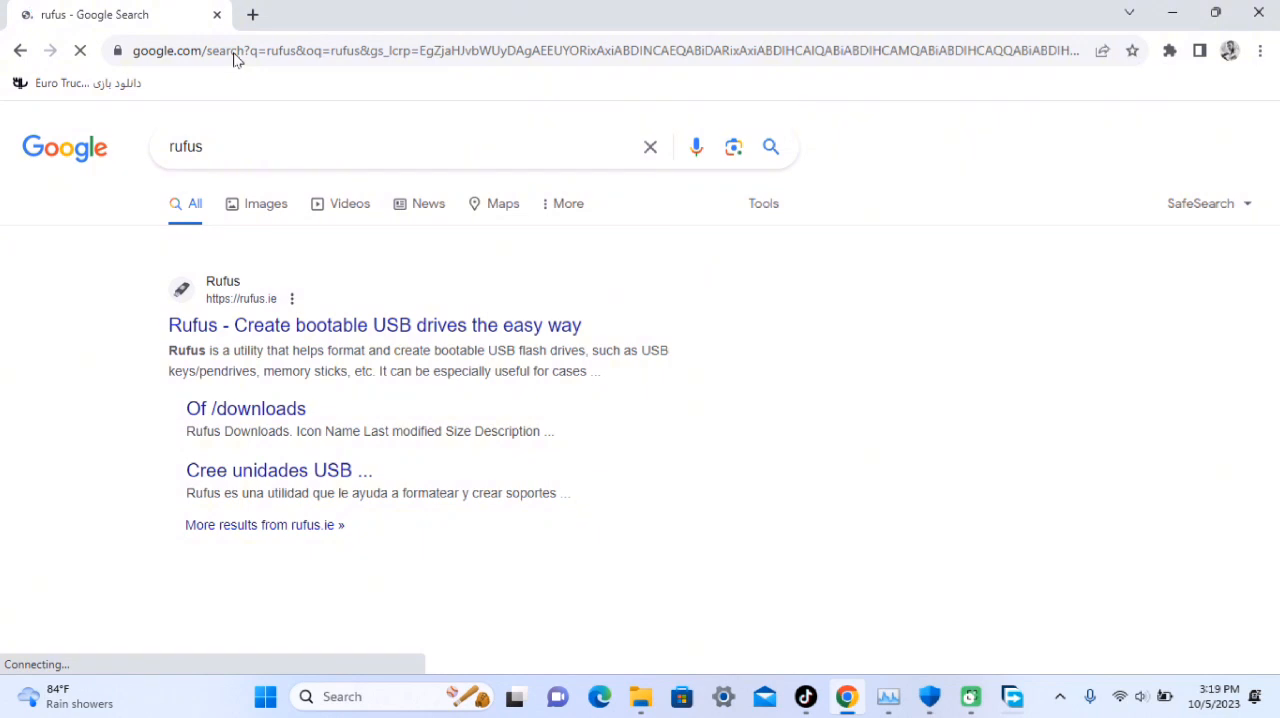
pyautogui.click(332, 328)
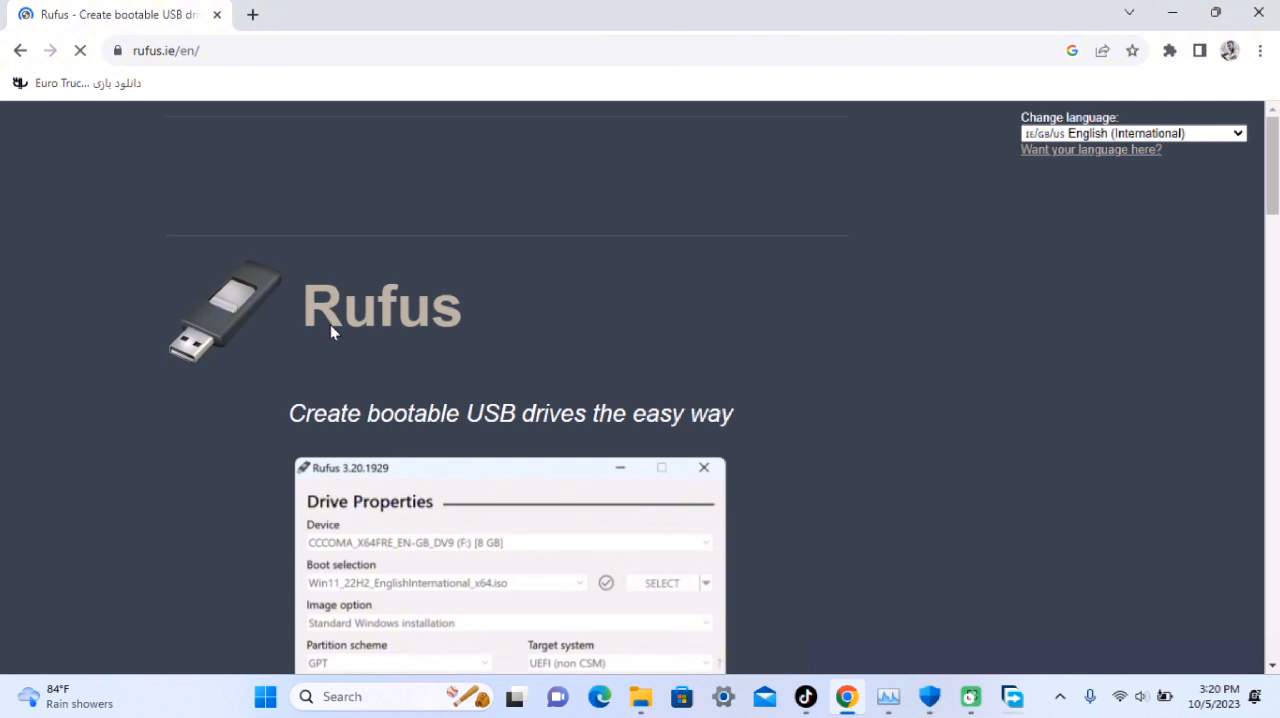
# Download the standard Windows x64 release rufus-4.2.exe into the Downloads folder, dismissing the advert that interrupts
pyautogui.scroll(-5, 330, 330)
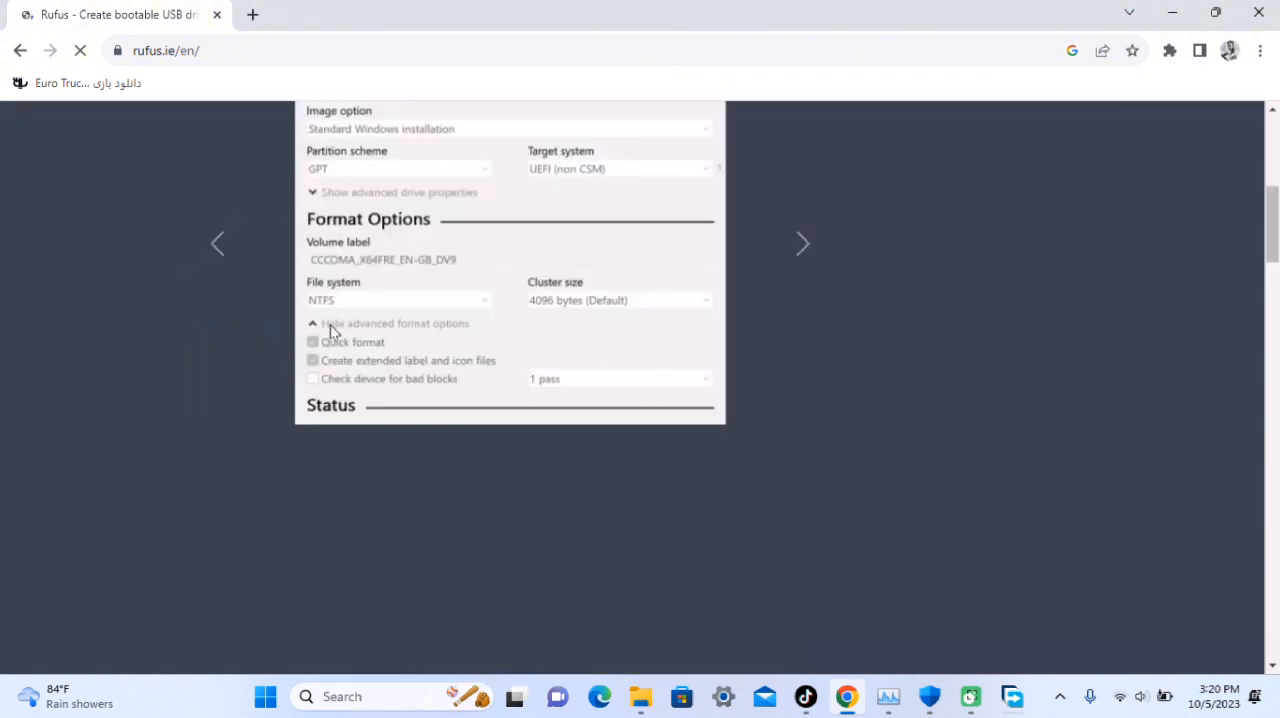
pyautogui.click(1273, 297)
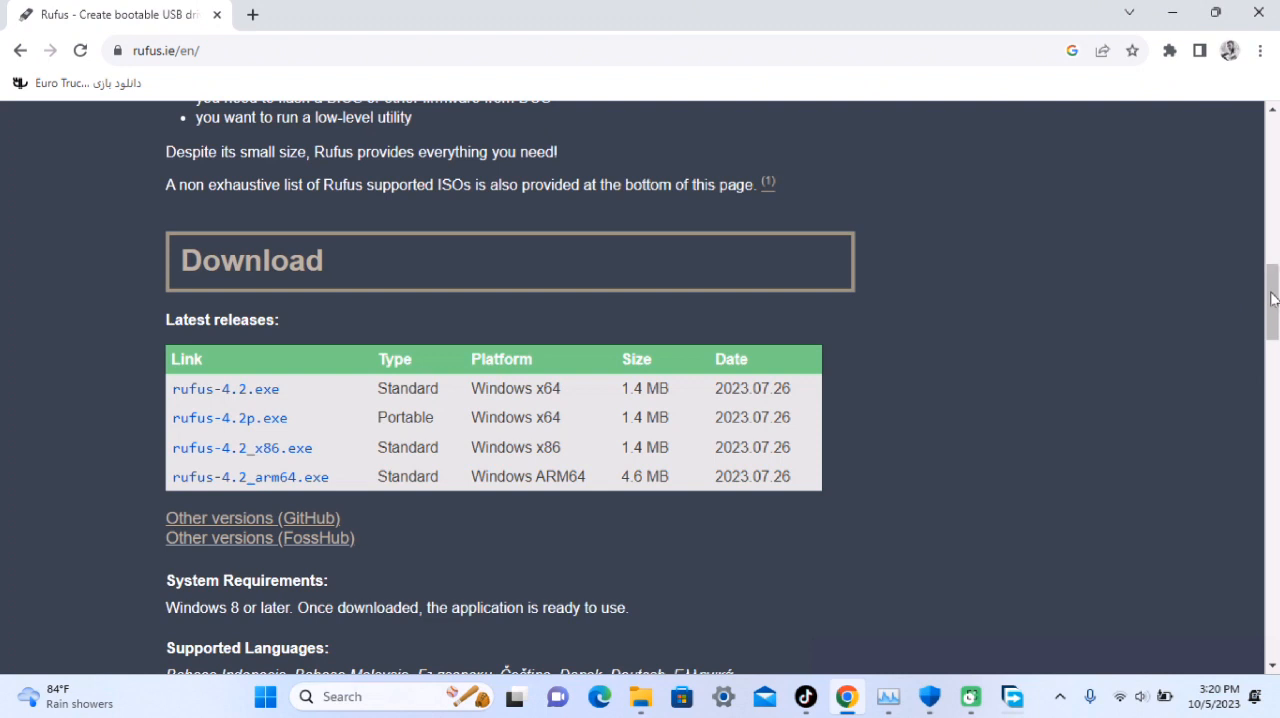
pyautogui.scroll(1, 1273, 297)
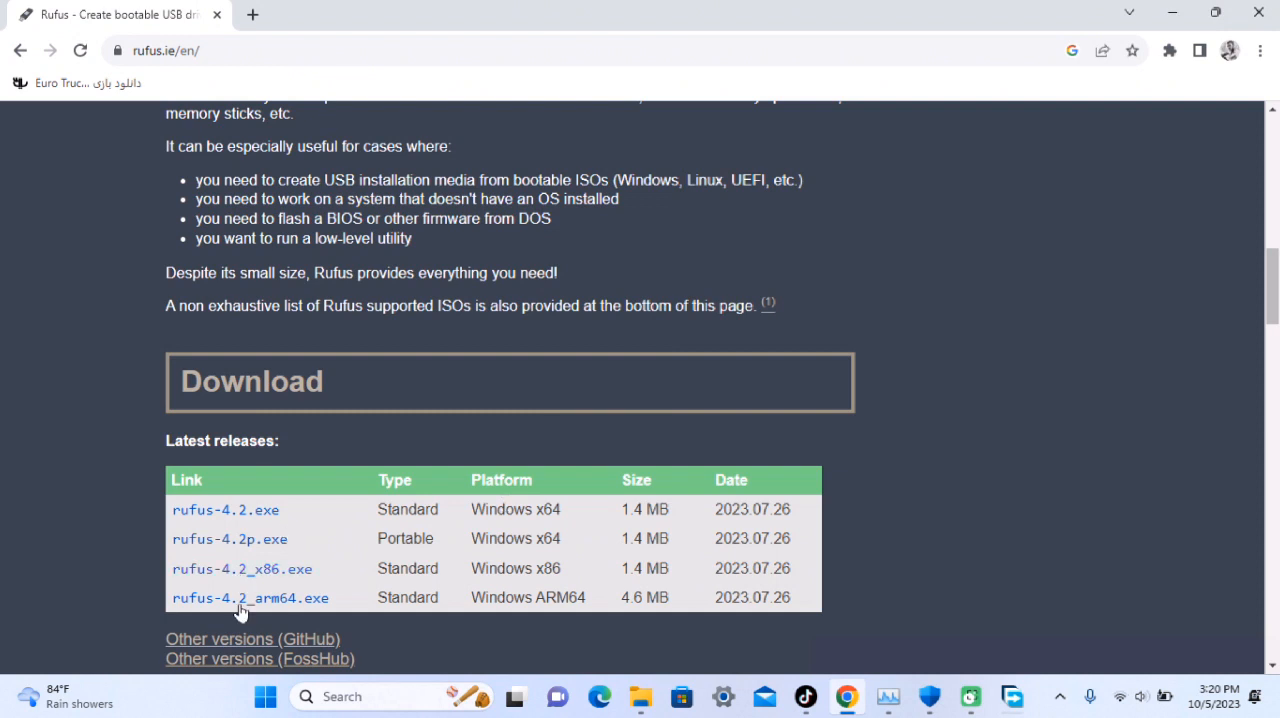
pyautogui.click(229, 518)
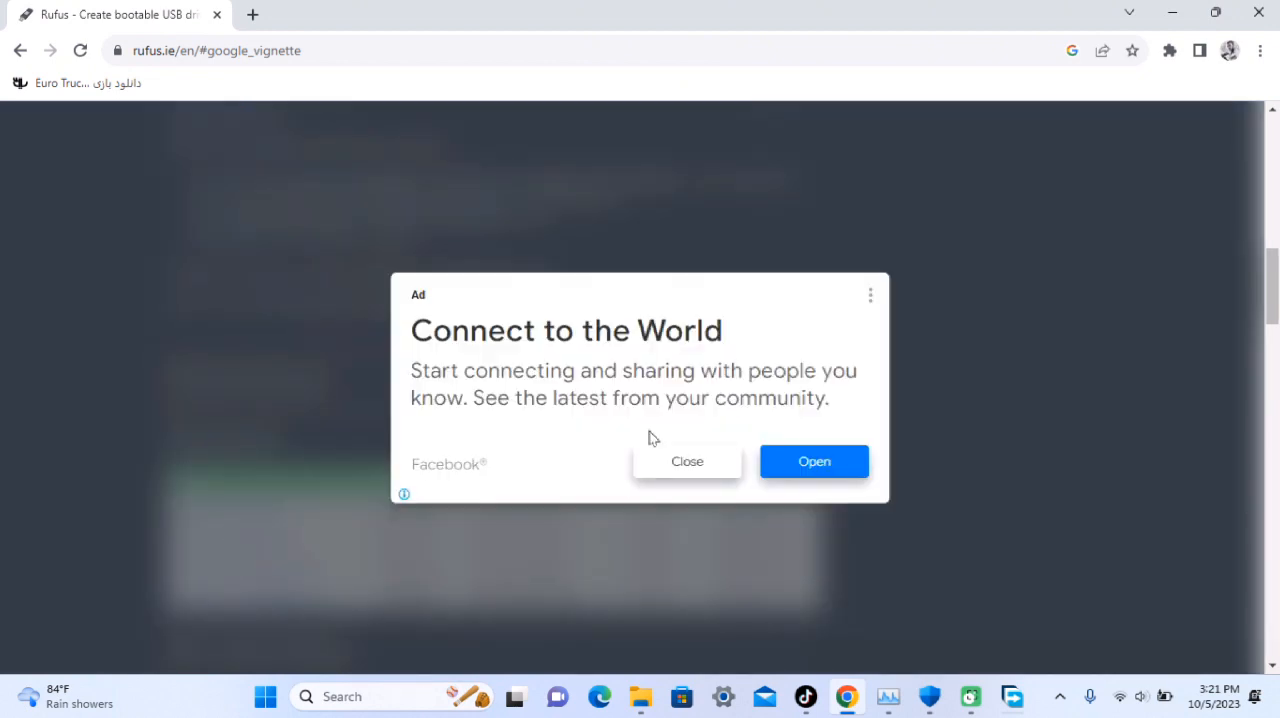
pyautogui.click(683, 468)
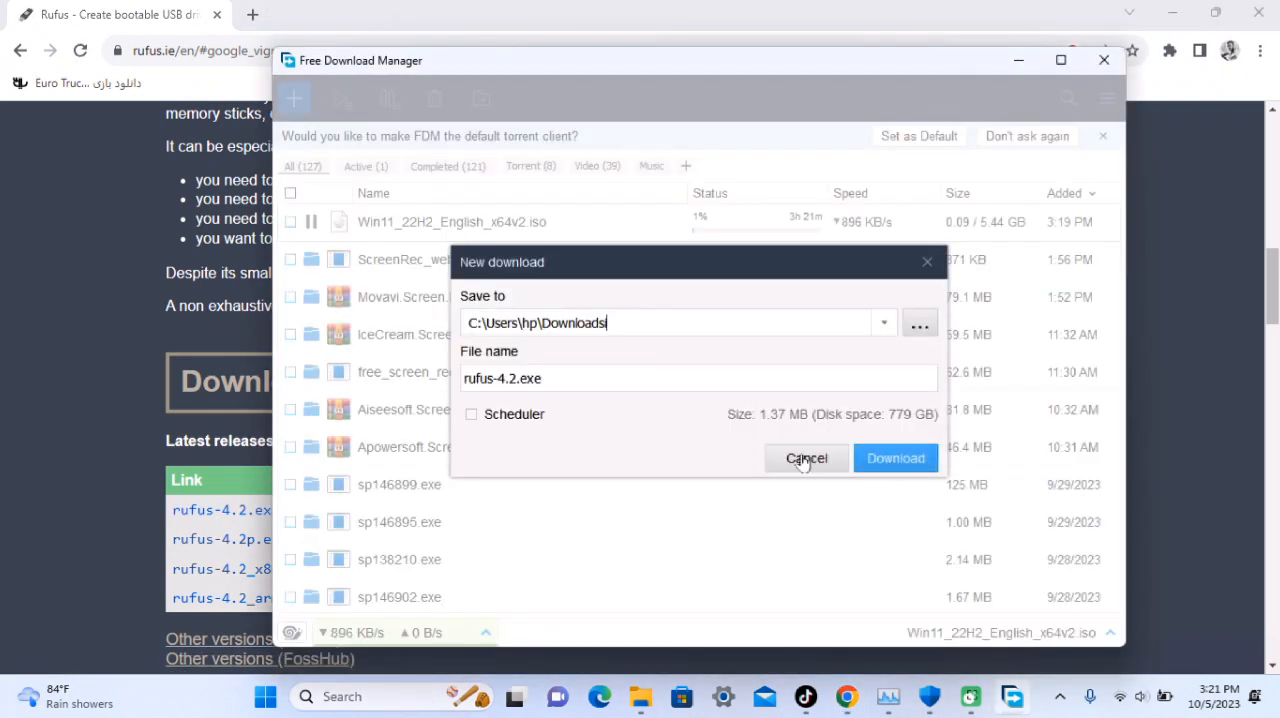
pyautogui.click(893, 468)
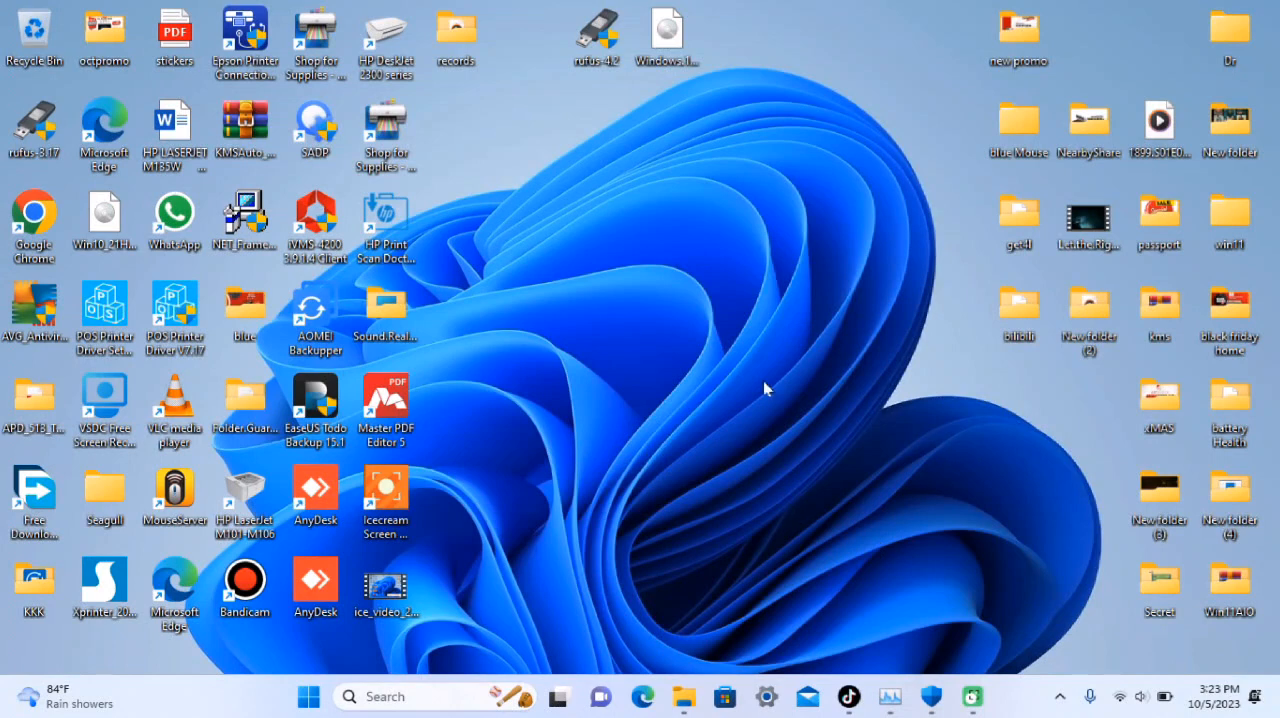
# Launch rufus-4.2 from the desktop and pick the Windows10/21h1 (D:) USB drive as the device
pyautogui.doubleClick(598, 45)
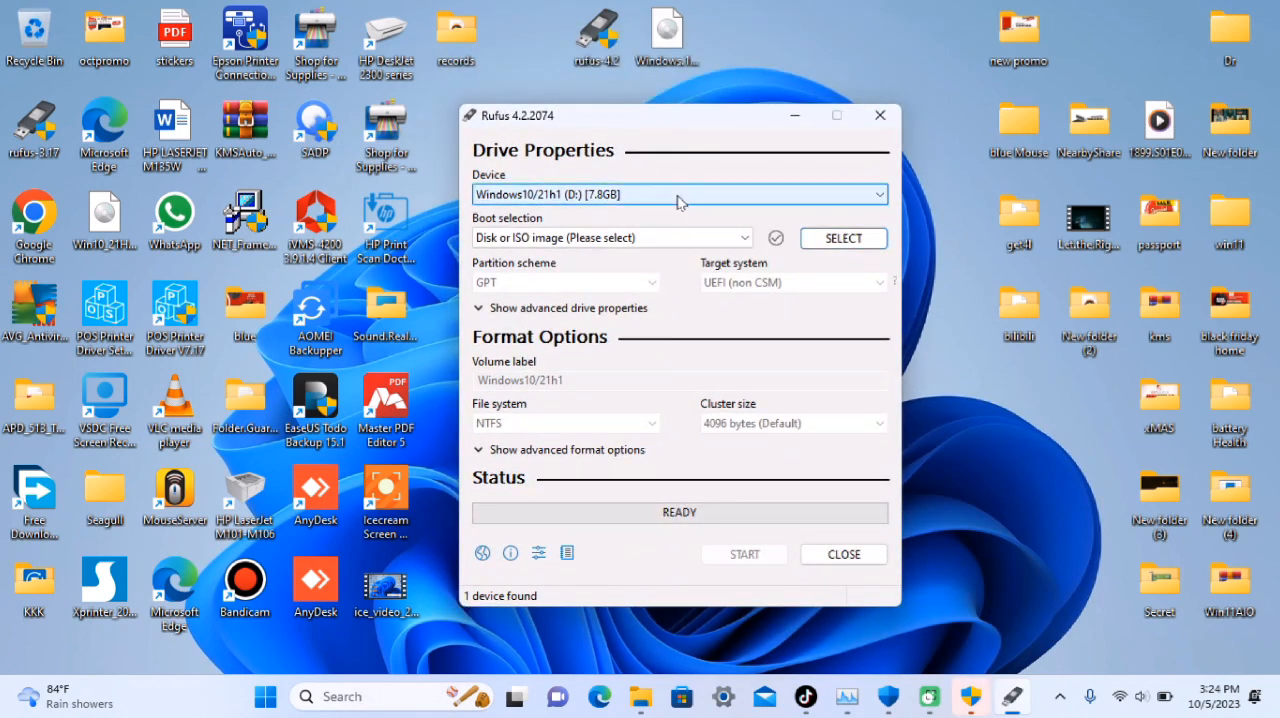
pyautogui.click(617, 196)
pyautogui.click(617, 200)
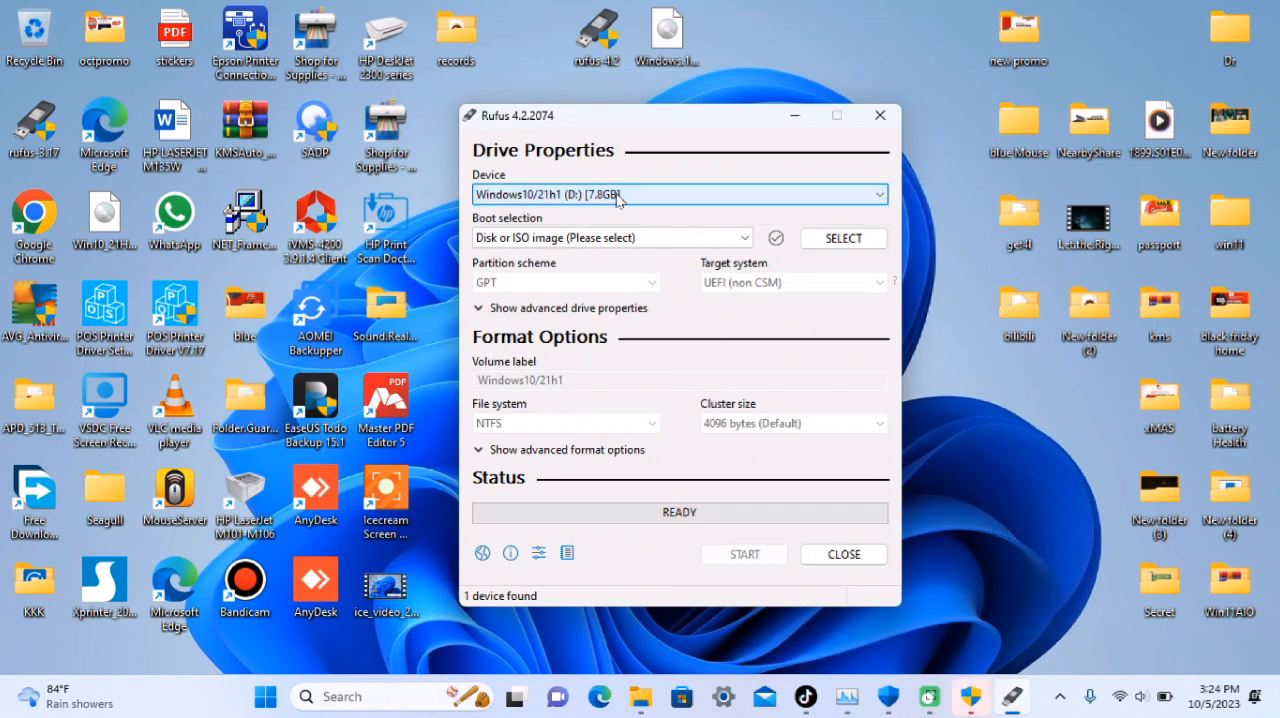
pyautogui.click(617, 200)
pyautogui.click(617, 200)
pyautogui.click(617, 200)
pyautogui.click(617, 200)
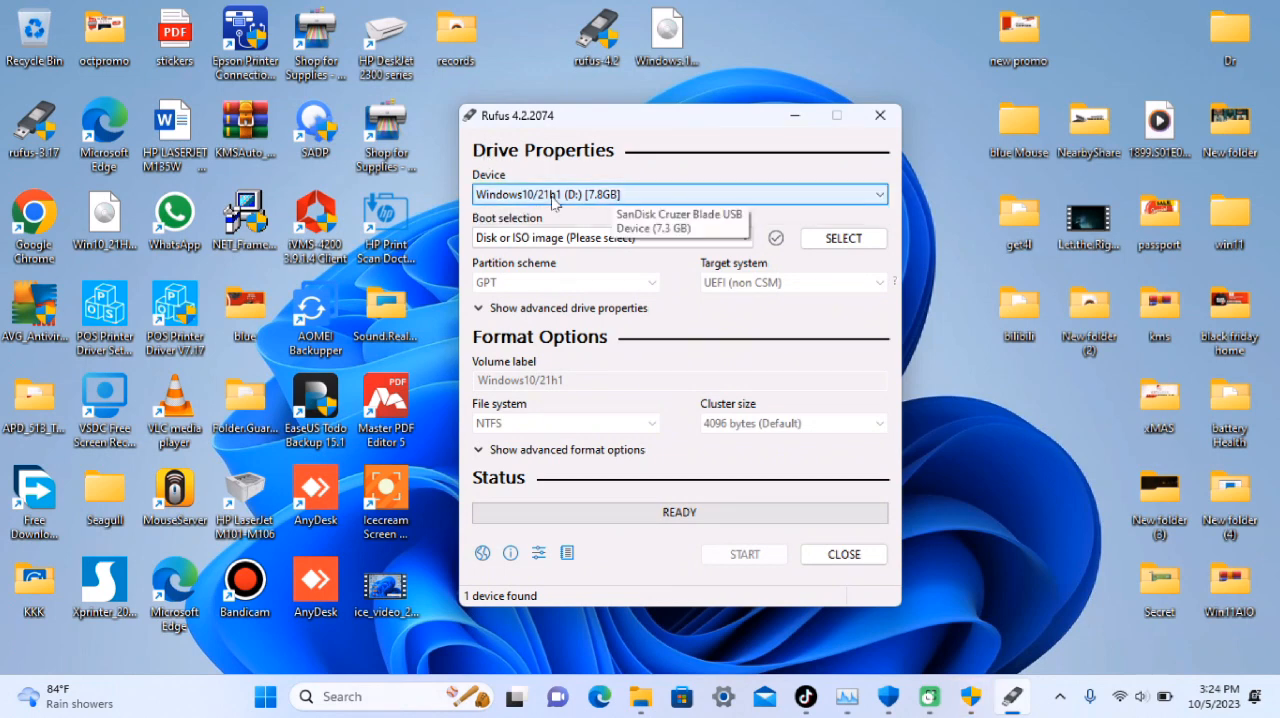
pyautogui.click(605, 197)
pyautogui.click(605, 197)
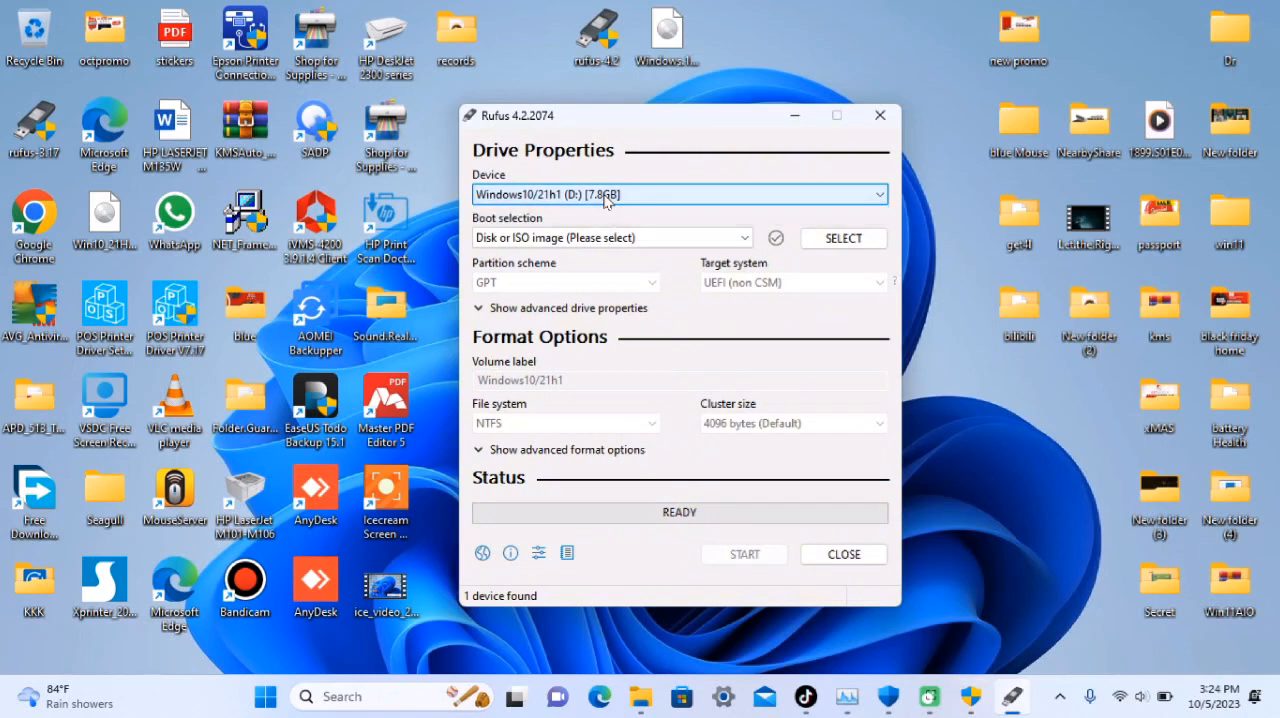
# Load the Windows.11.10in1.v22H2.Build.22621.674.x64_YasDL.com disc image from the Desktop folder as the boot selection
pyautogui.click(605, 197)
pyautogui.click(605, 197)
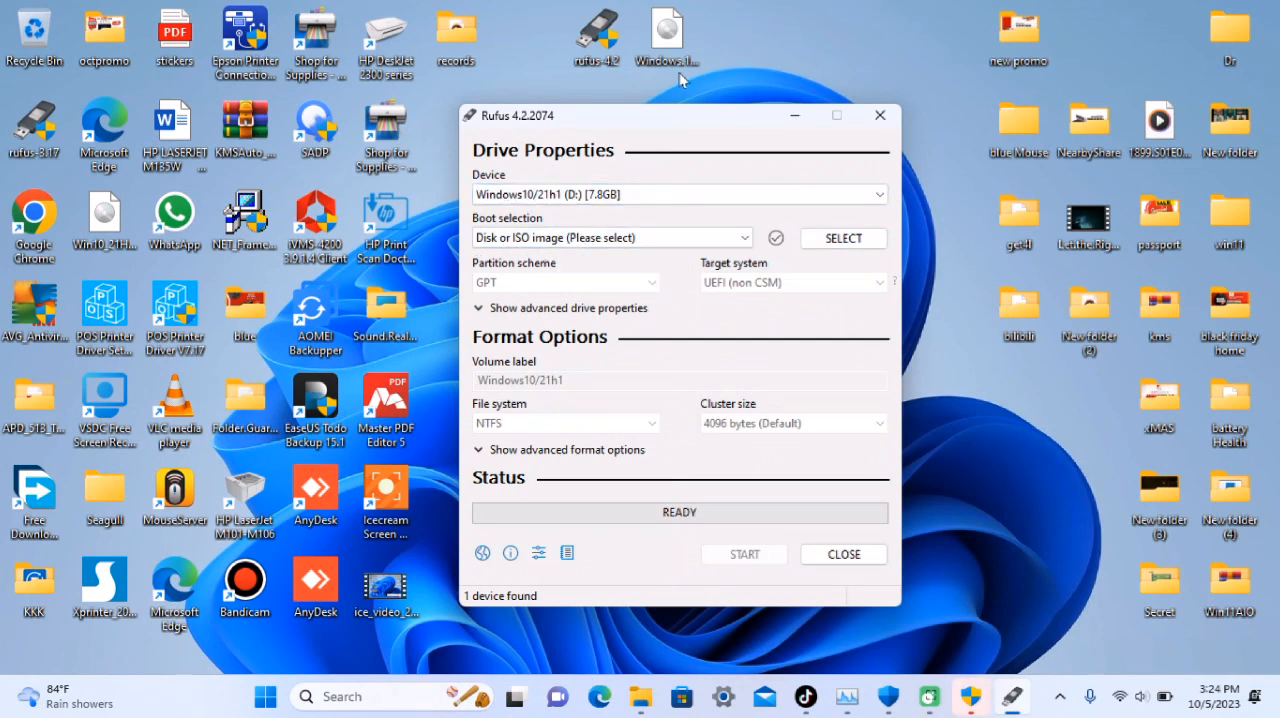
pyautogui.click(847, 243)
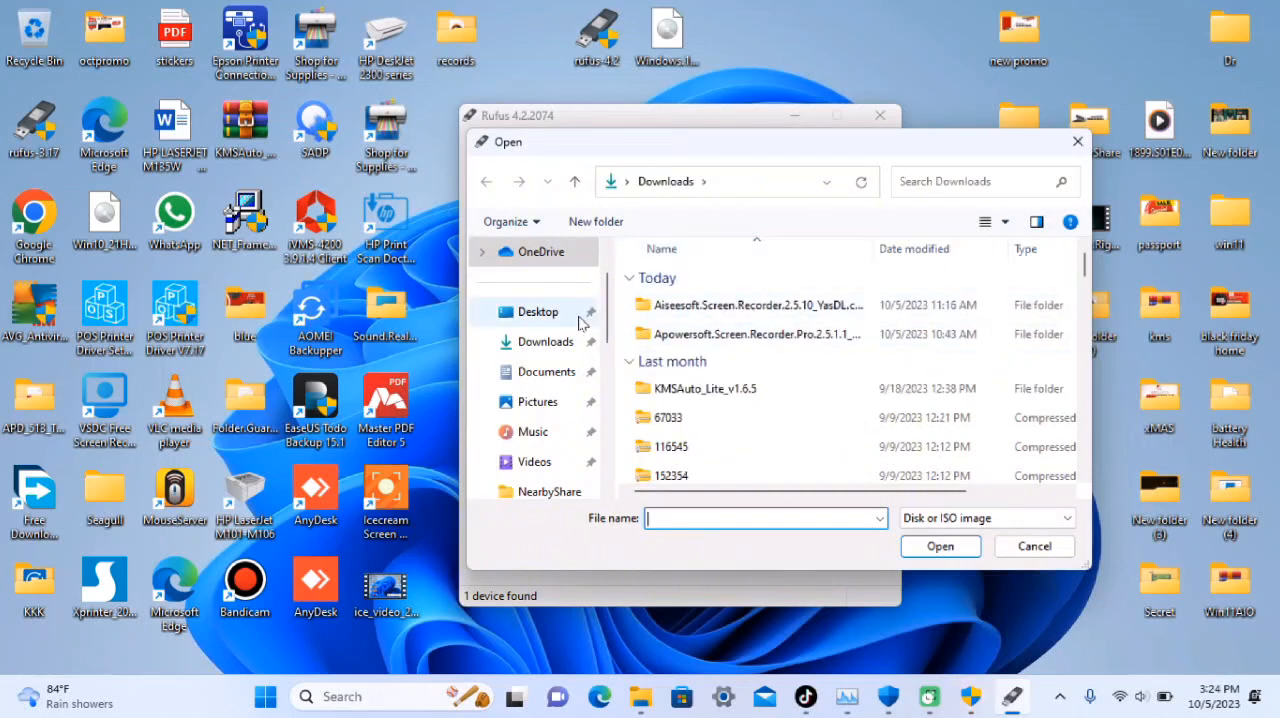
pyautogui.click(538, 314)
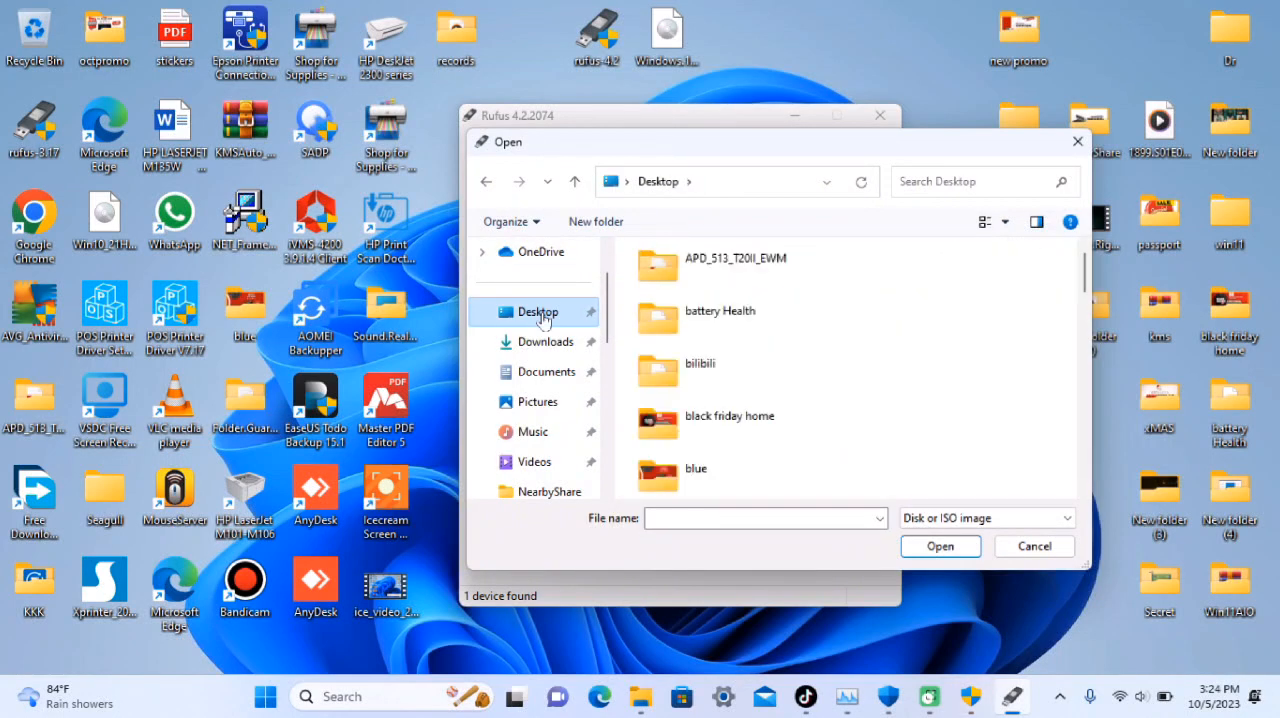
pyautogui.scroll(-3, 791, 340)
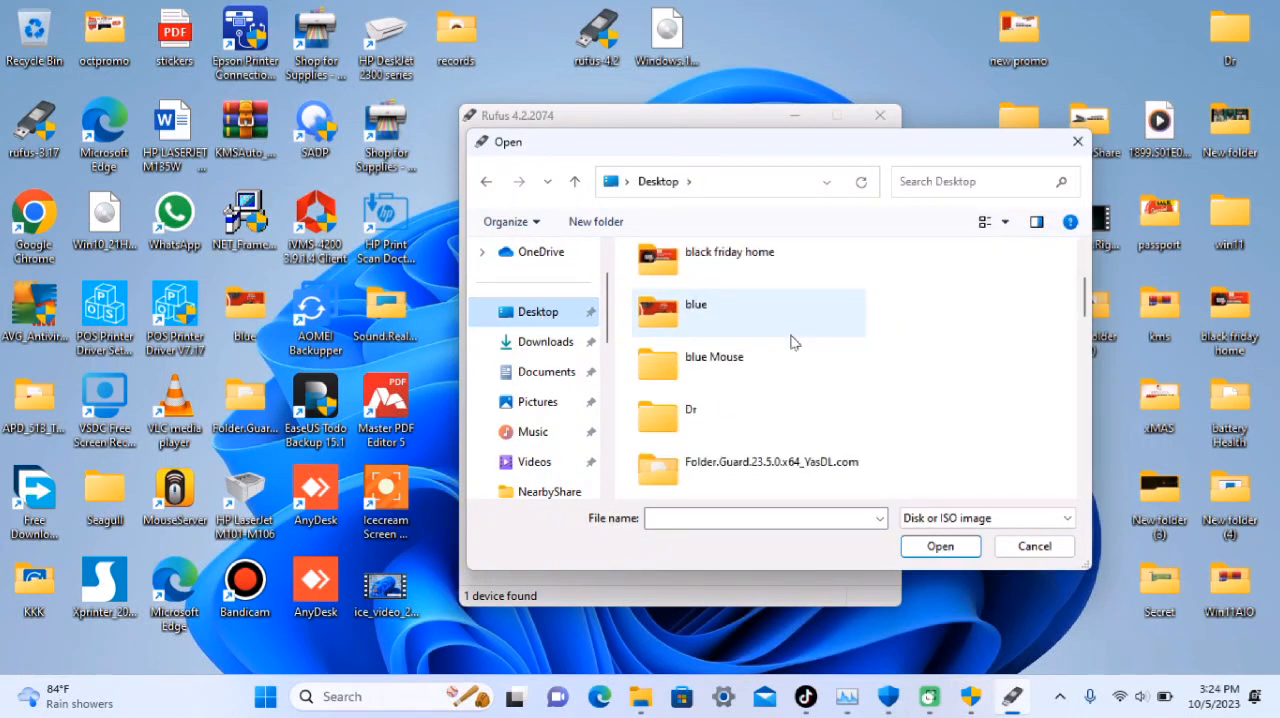
pyautogui.scroll(-15, 791, 342)
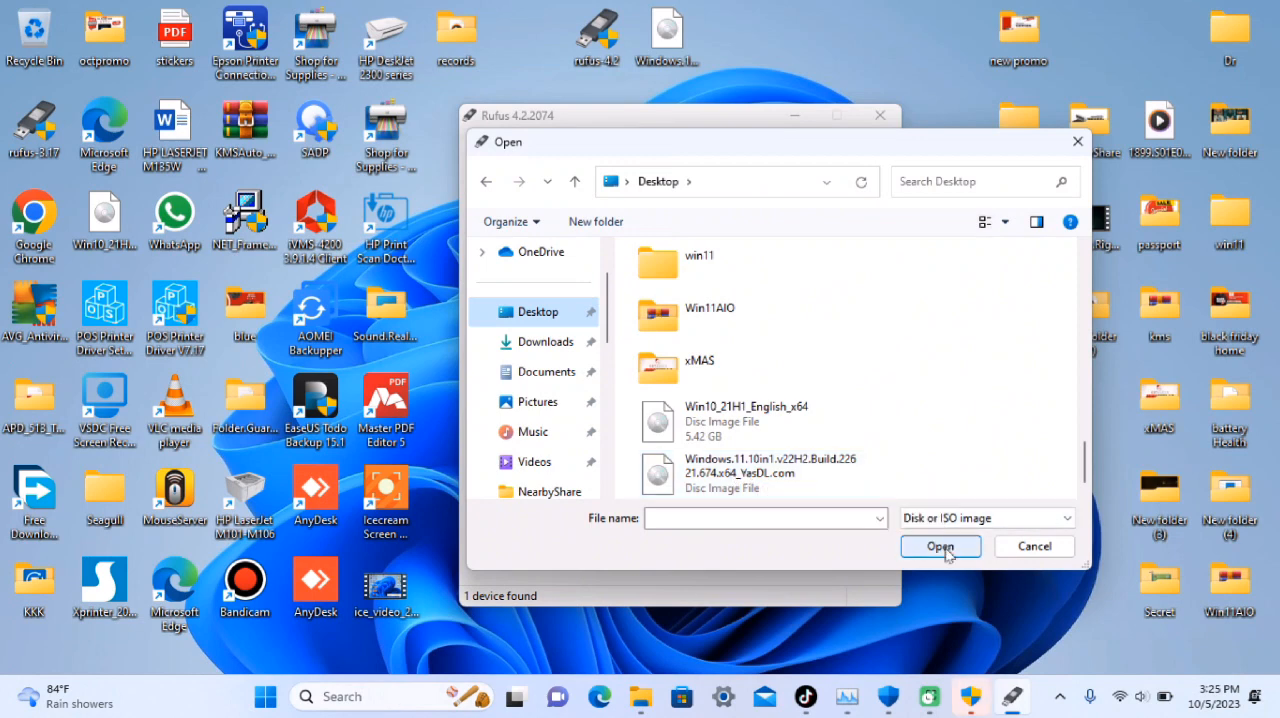
pyautogui.doubleClick(767, 476)
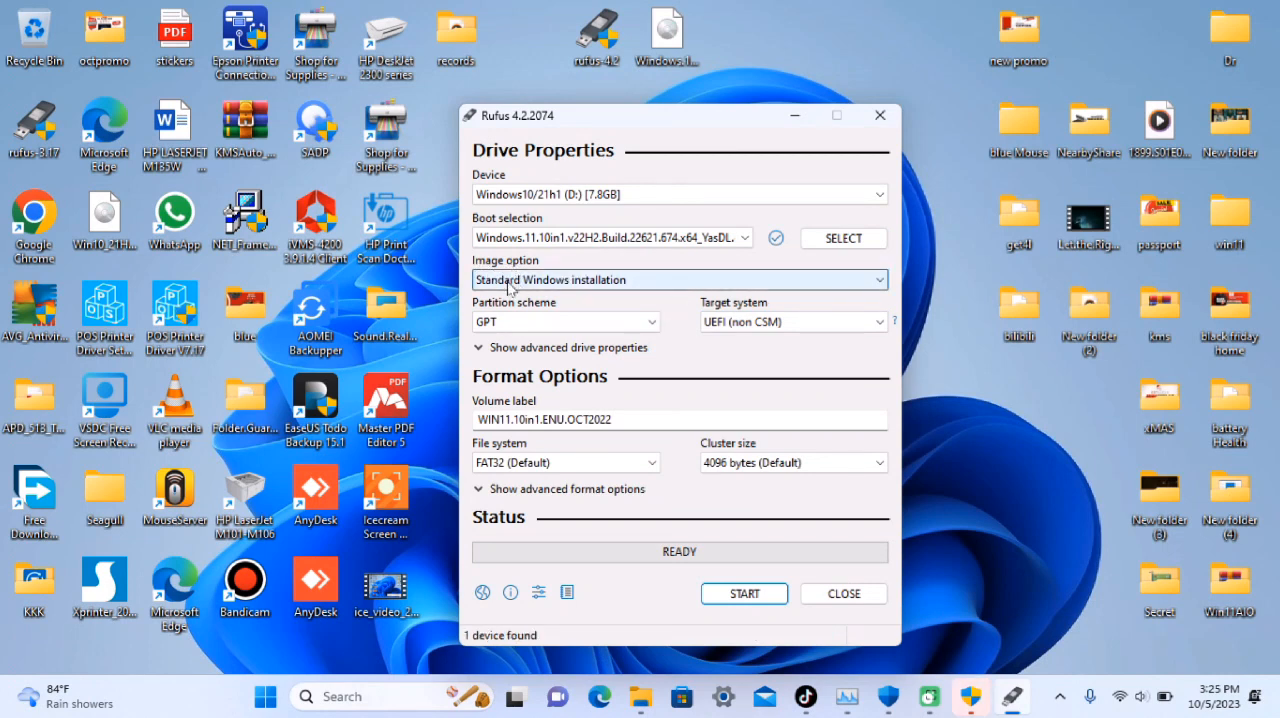
# Choose Standard Windows installation as the image option, try the MBR partition scheme, and set it back to GPT
pyautogui.click(655, 281)
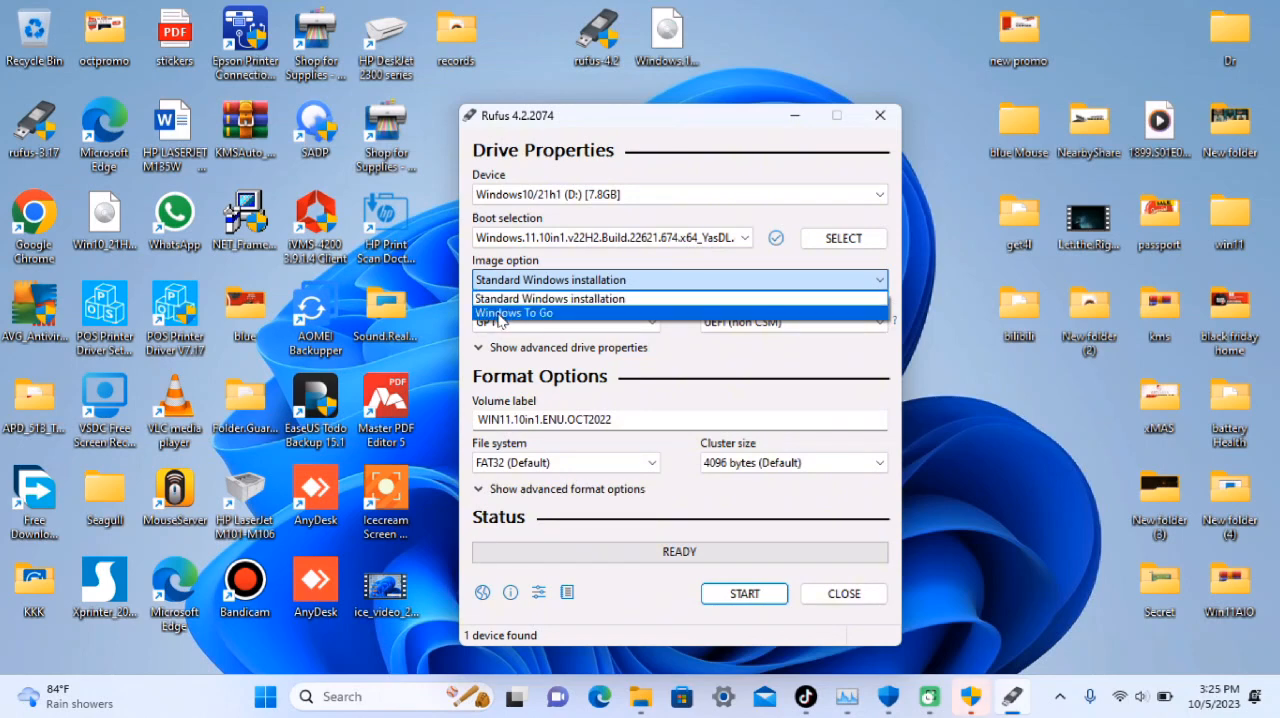
pyautogui.click(585, 287)
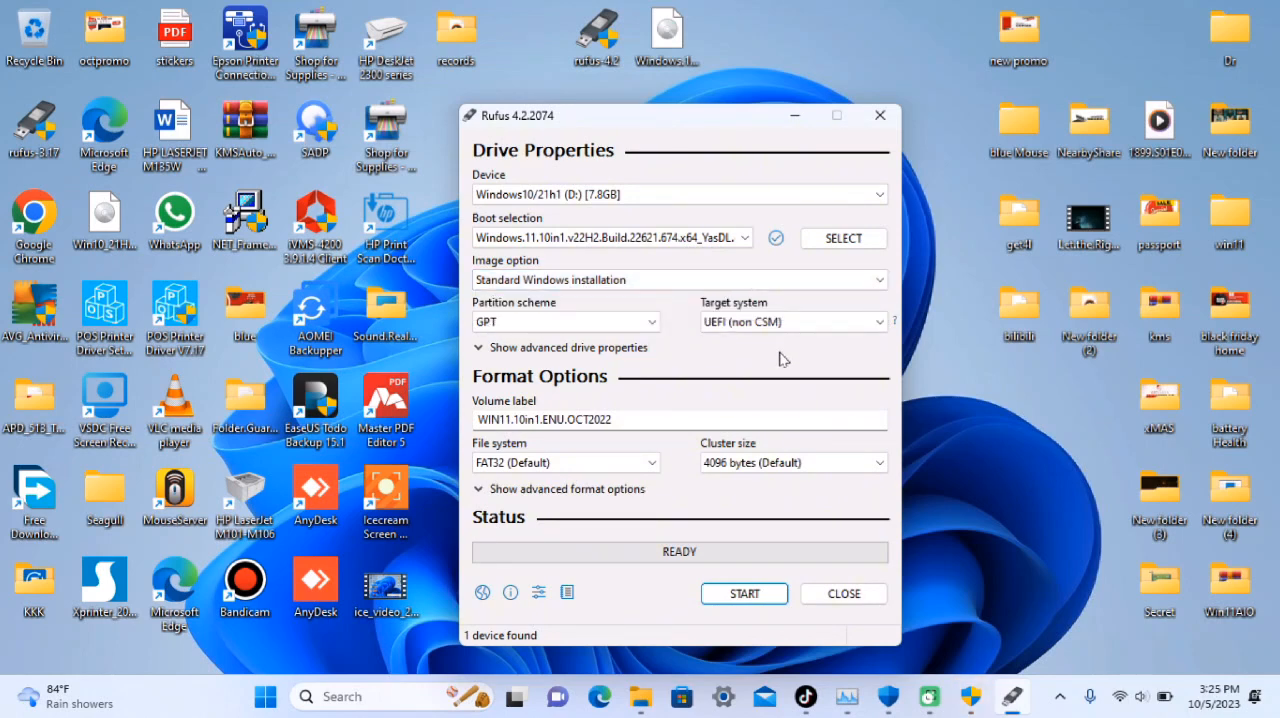
pyautogui.click(493, 331)
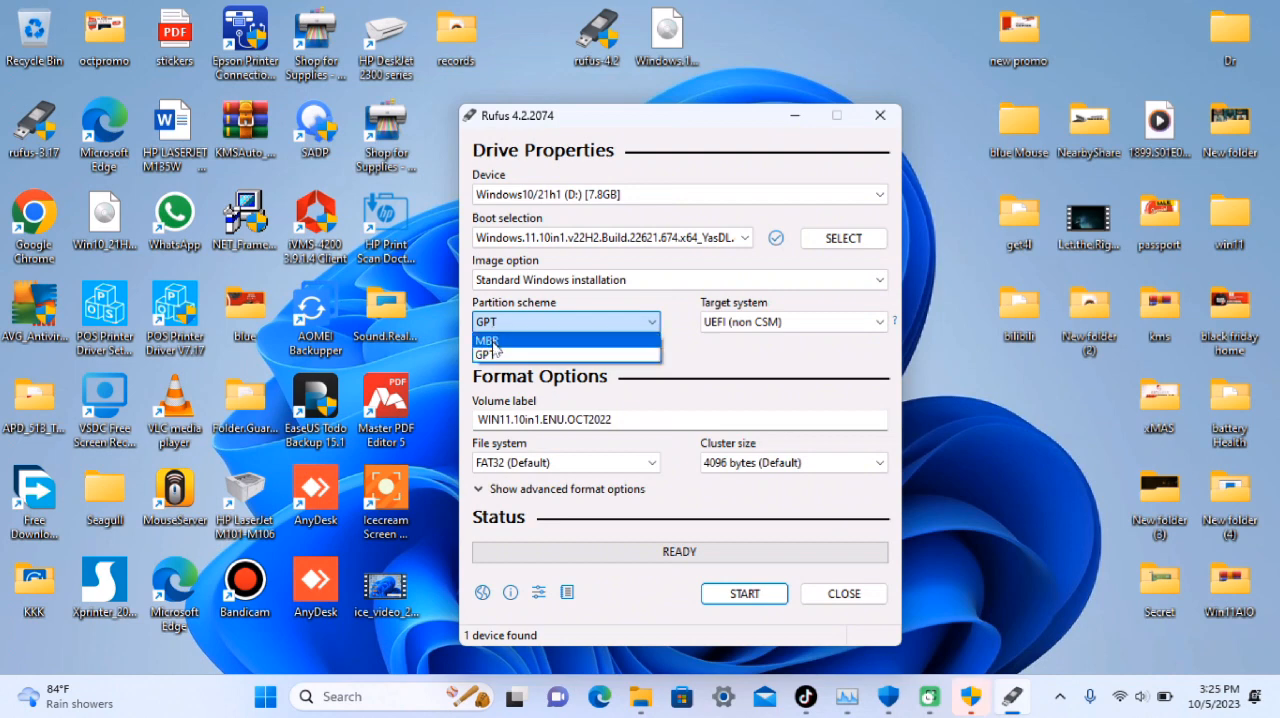
pyautogui.click(493, 347)
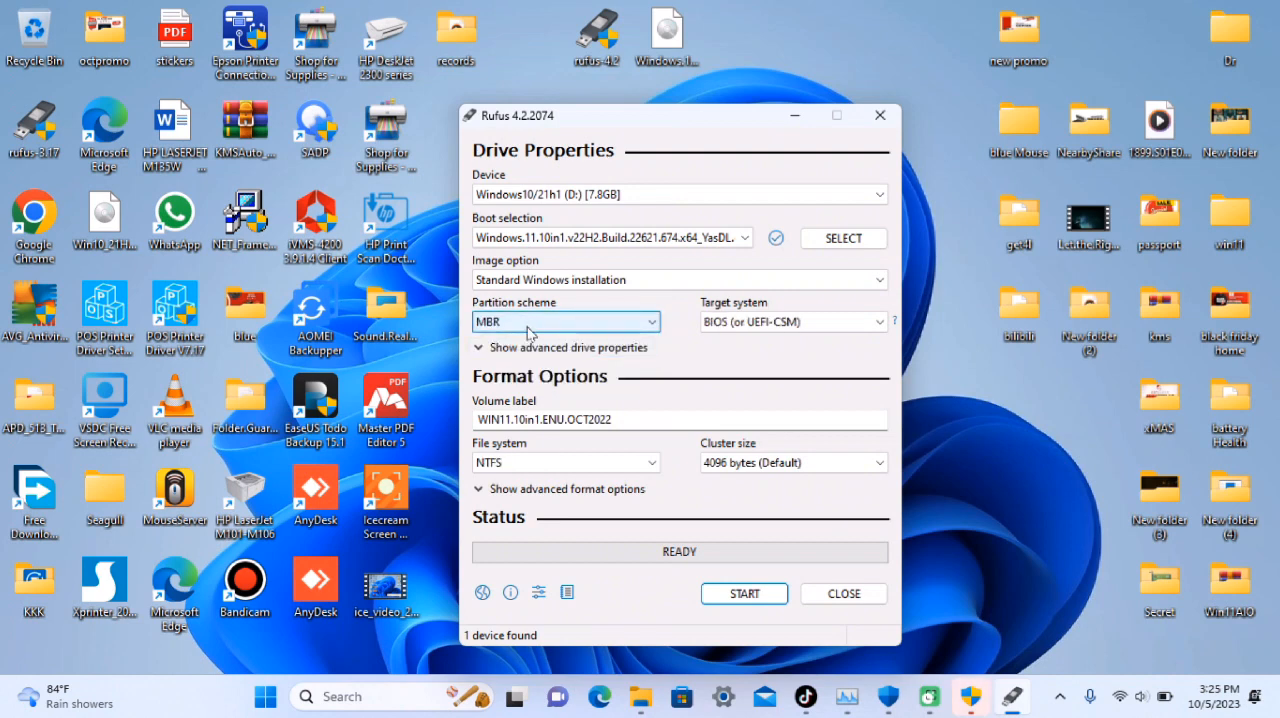
pyautogui.click(527, 324)
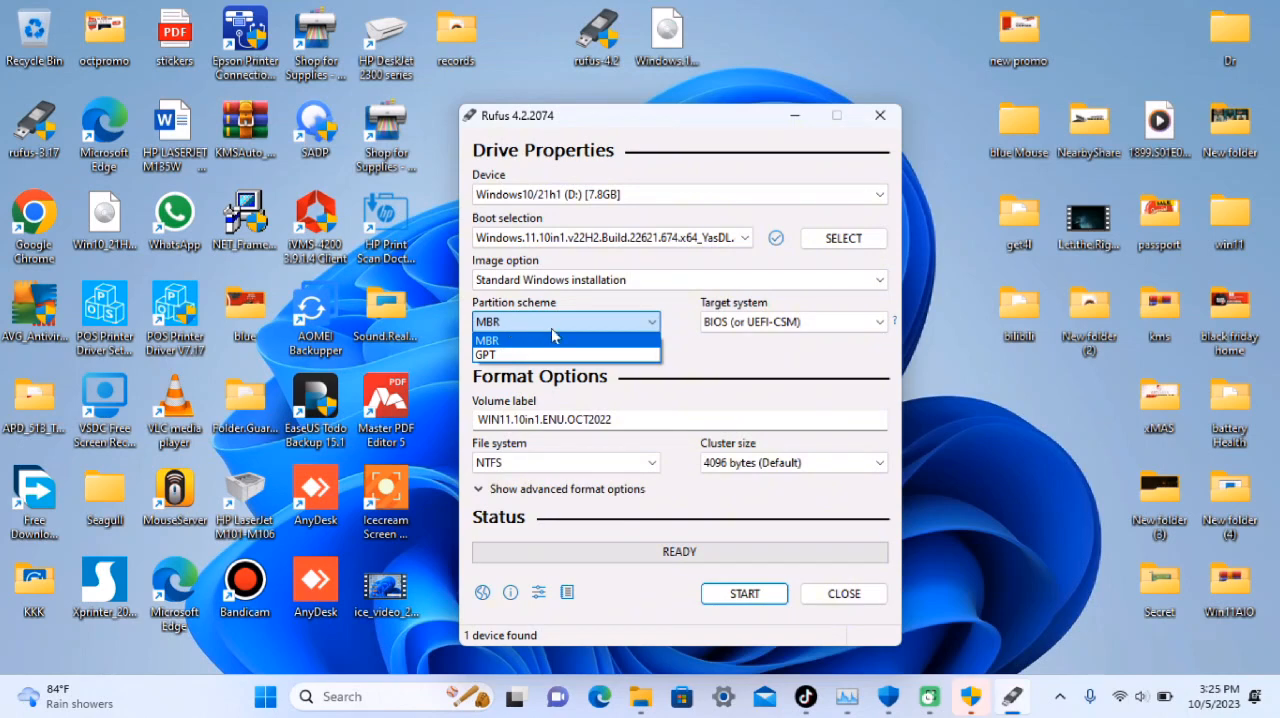
pyautogui.click(490, 356)
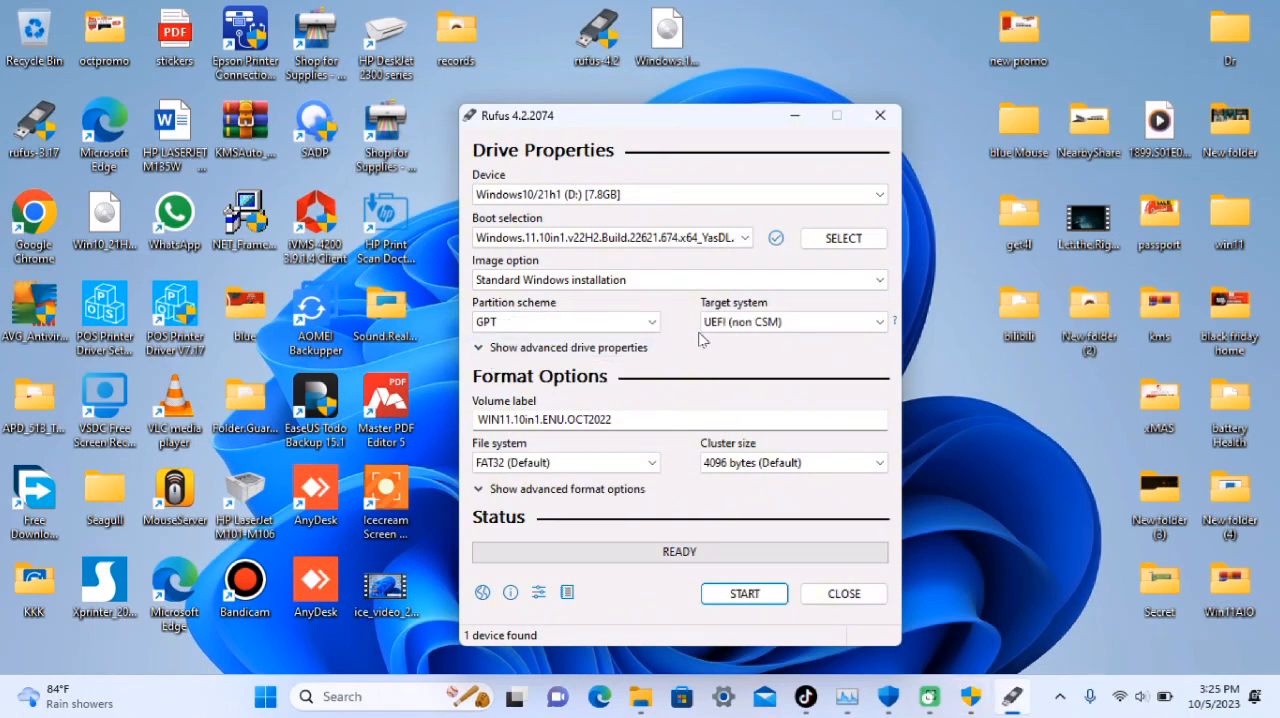
pyautogui.click(482, 350)
pyautogui.click(481, 349)
# Write the USB drive with the RAM, Secure Boot, TPM 2.0 and online Microsoft account requirements removed, accepting the data loss, and close Rufus when done
pyautogui.click(747, 597)
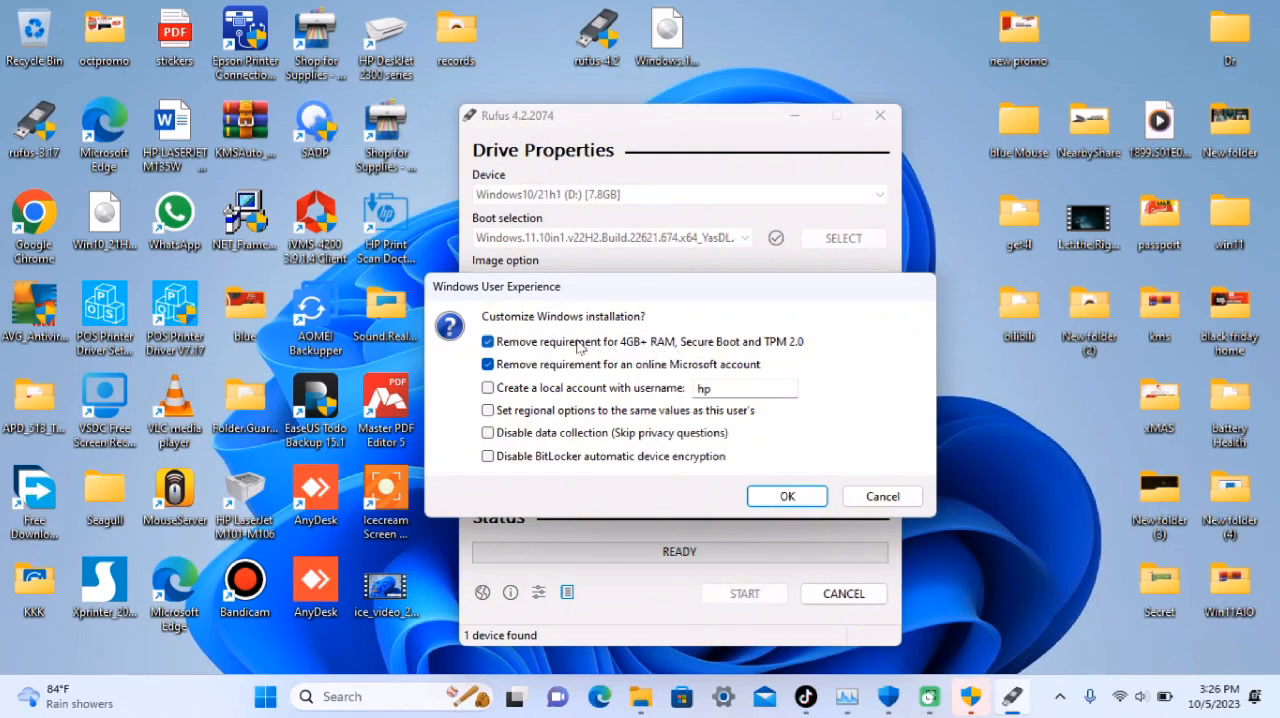
pyautogui.click(488, 342)
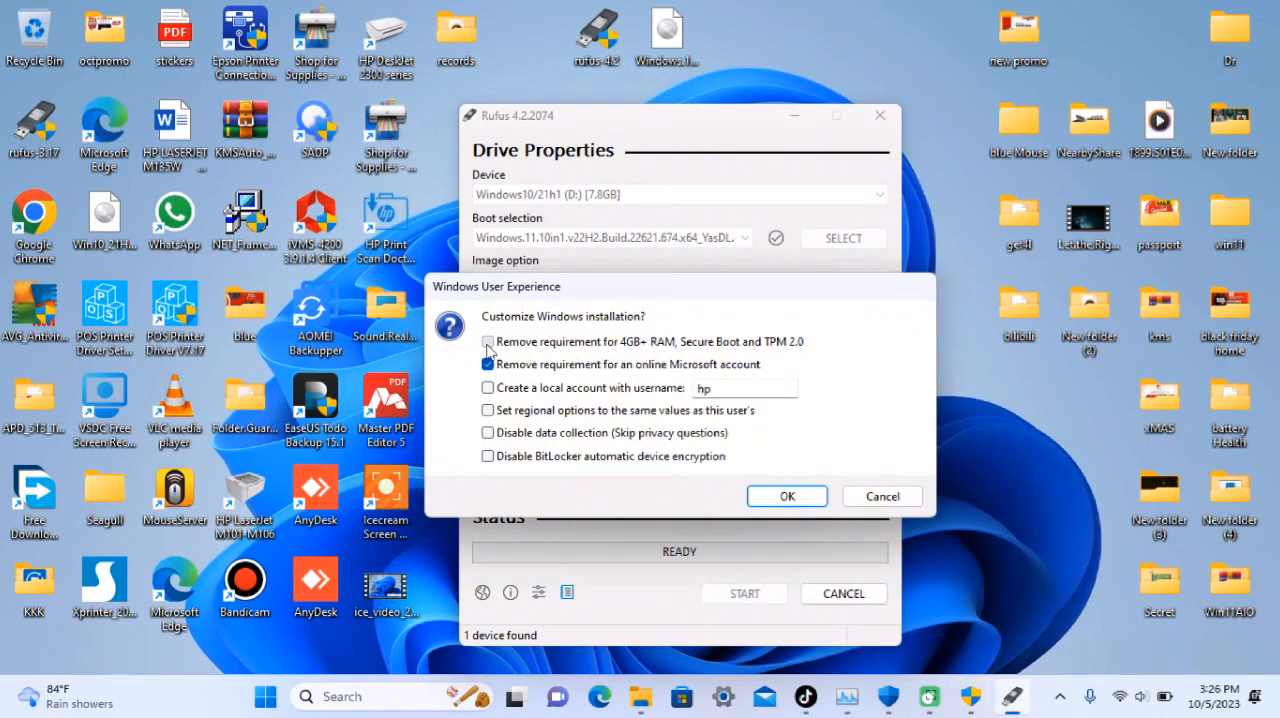
pyautogui.click(488, 342)
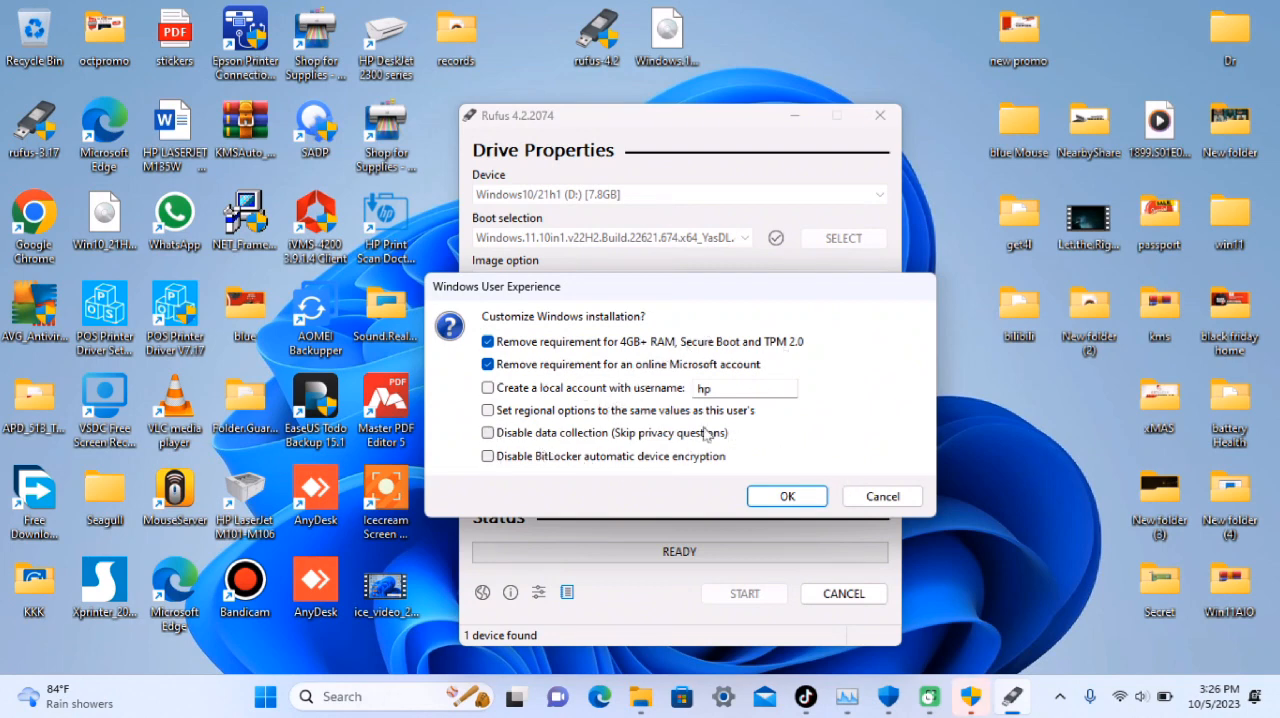
pyautogui.click(787, 497)
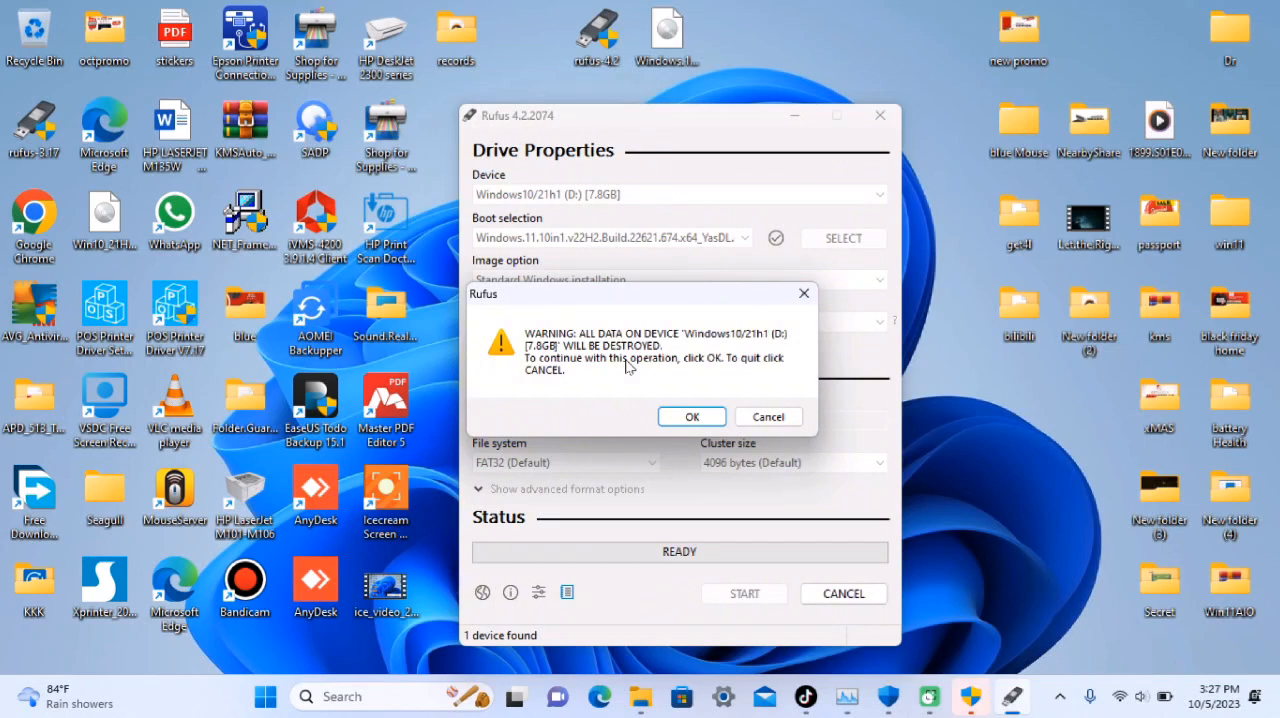
pyautogui.click(692, 418)
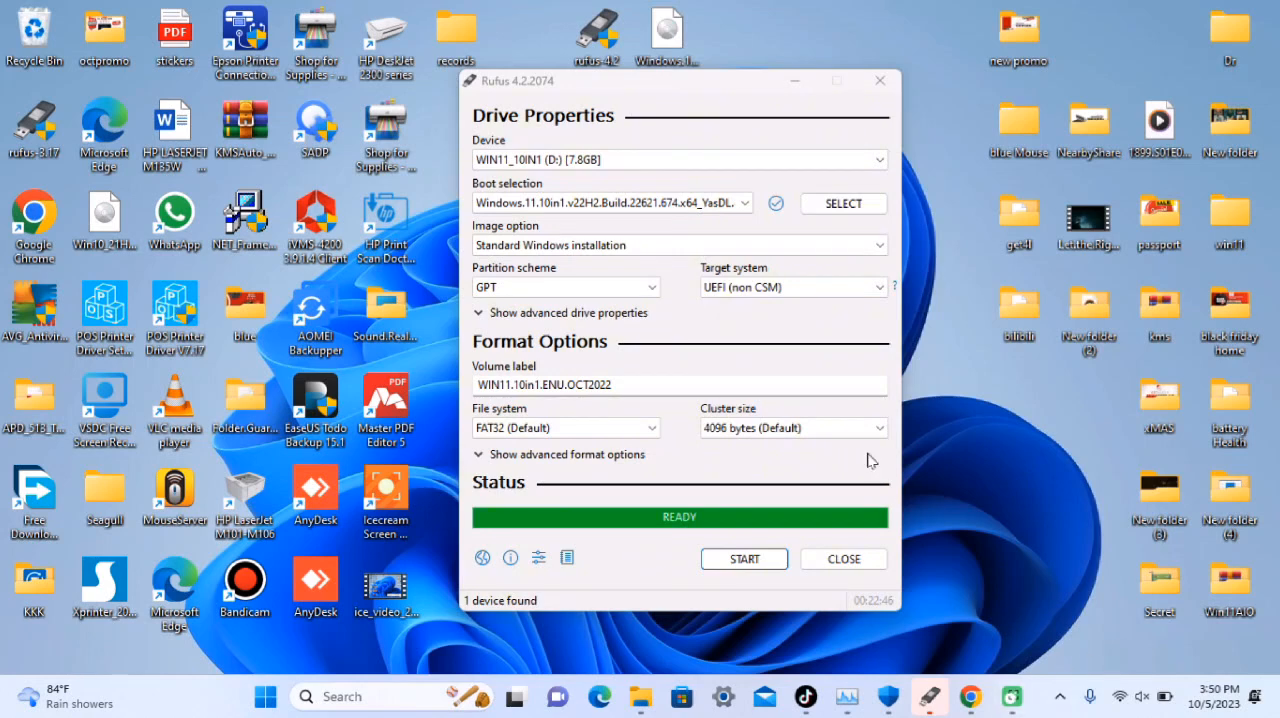
pyautogui.click(838, 560)
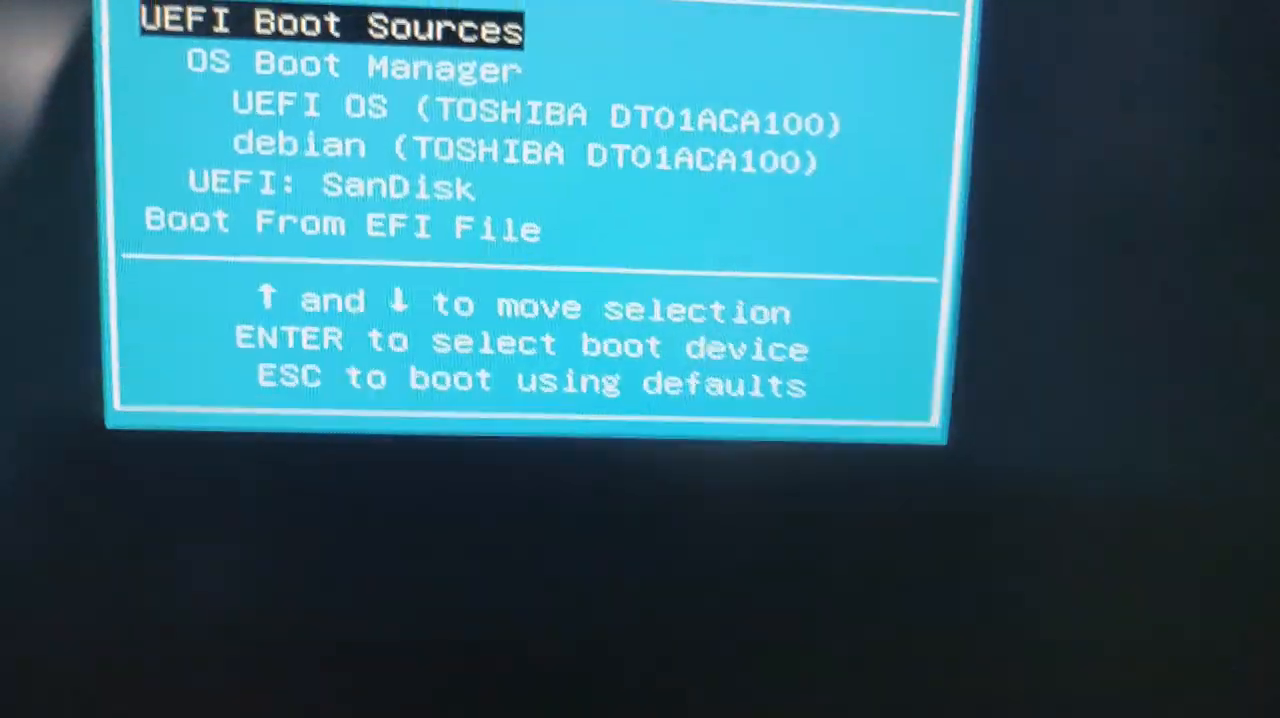
# Boot the target computer from the UEFI: SanDisk USB drive in the boot device menu
pyautogui.press('Down')
pyautogui.press('Down')
pyautogui.press('Down')
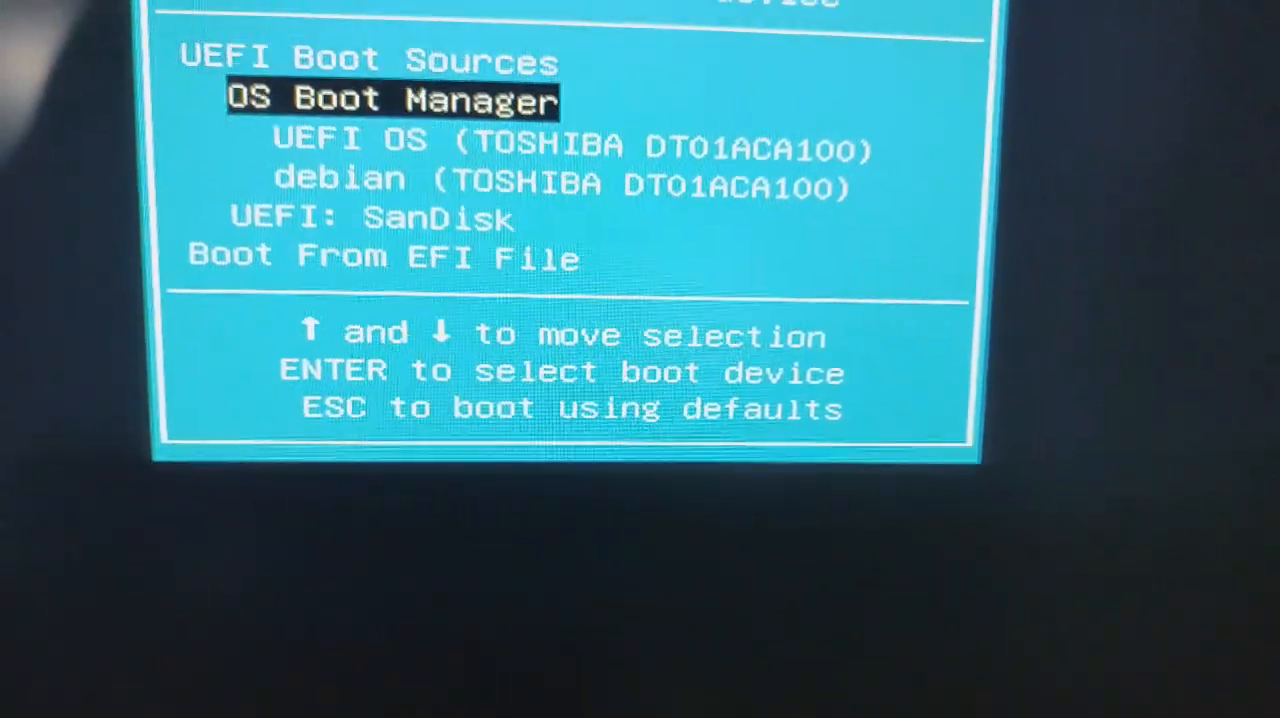
pyautogui.press('Down')
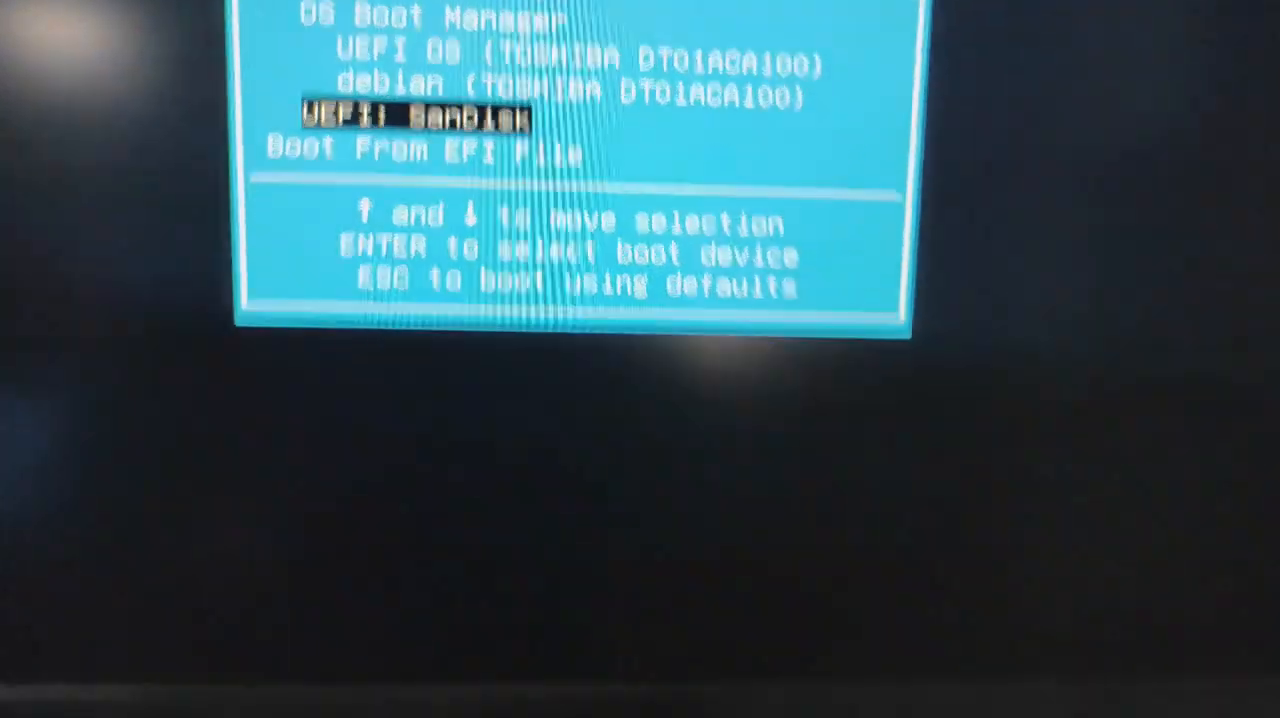
pyautogui.press('Return')
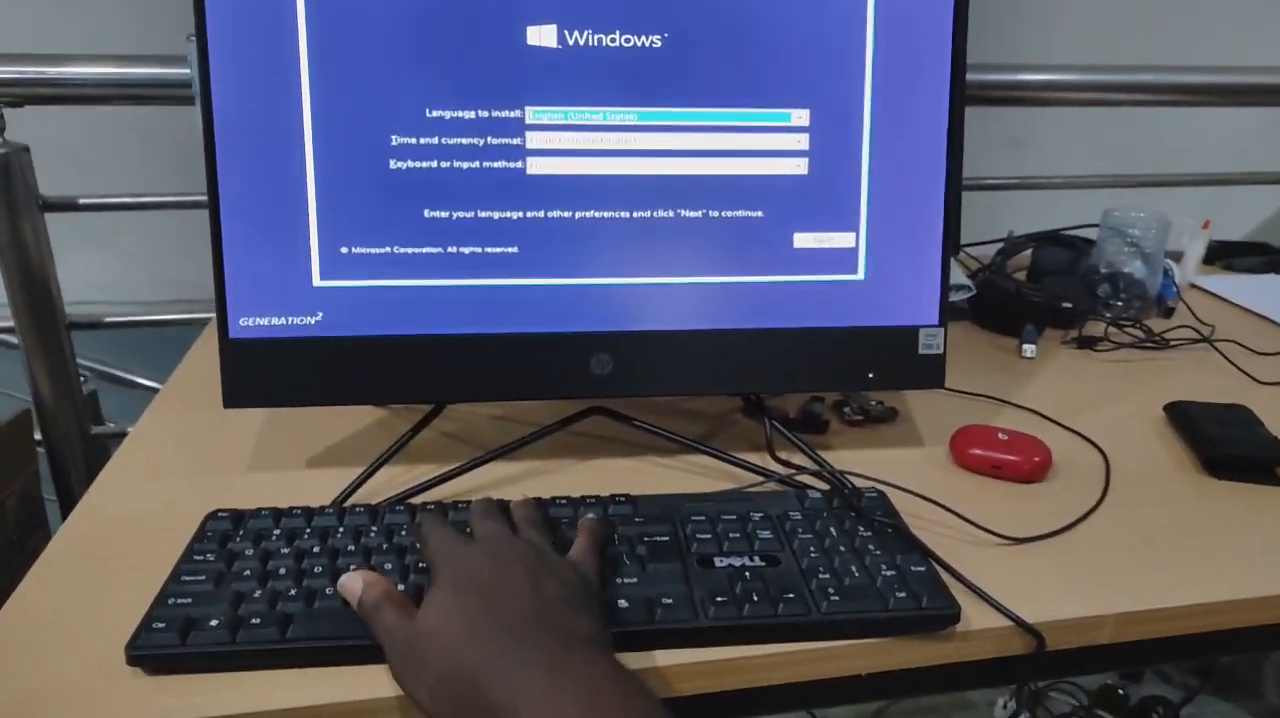
# Accept the English (United States) language, time format and keyboard settings in Windows Setup and start the installation
pyautogui.press('Tab')
pyautogui.press('Tab')
pyautogui.press('Tab')
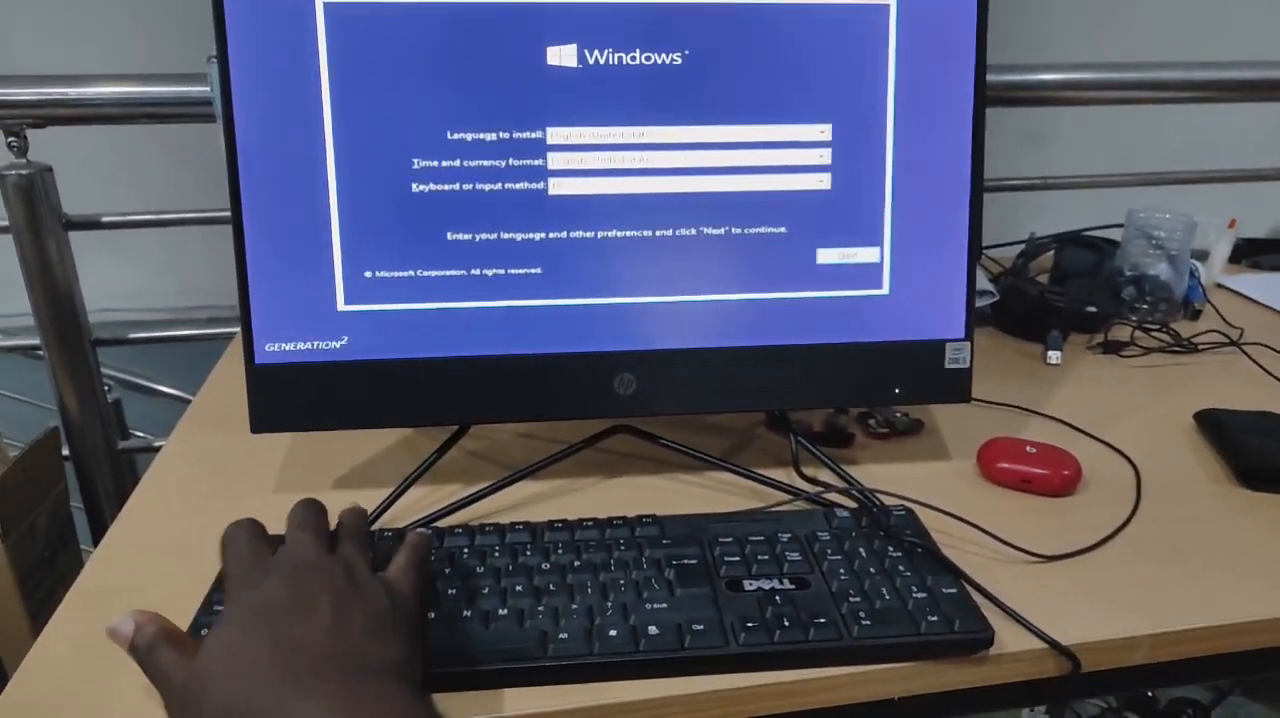
pyautogui.press('Return')
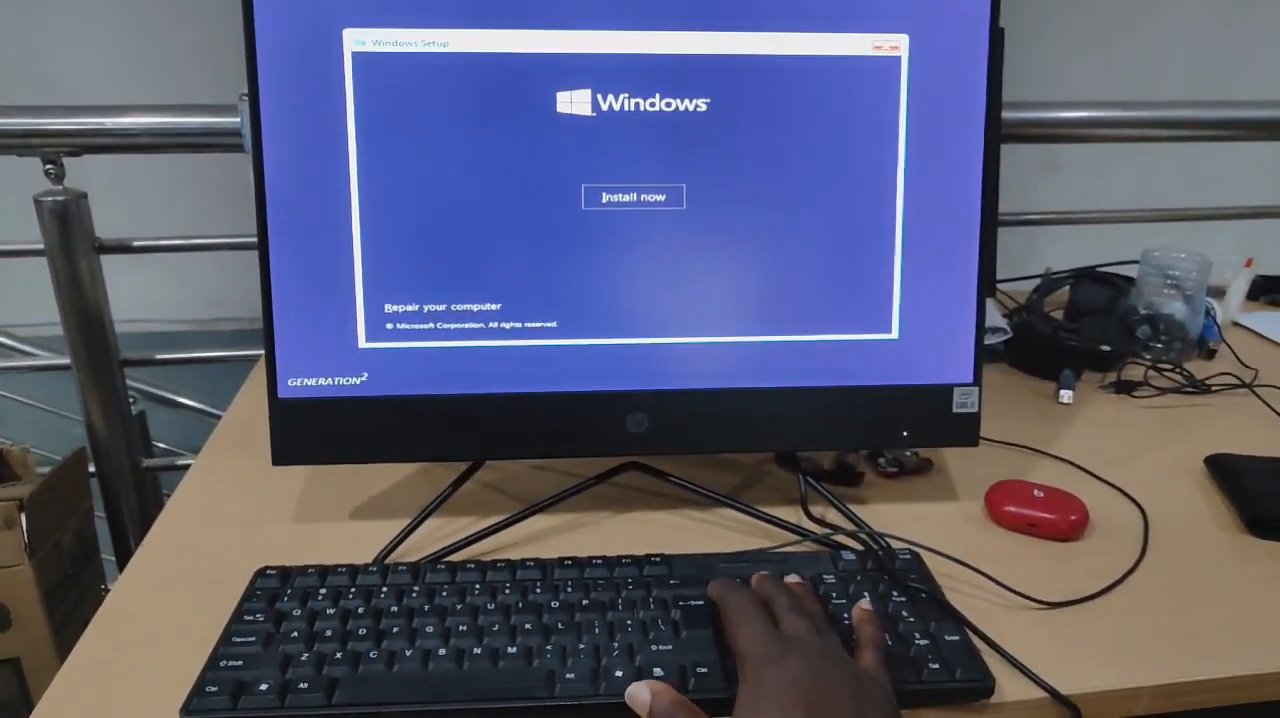
pyautogui.press('Return')
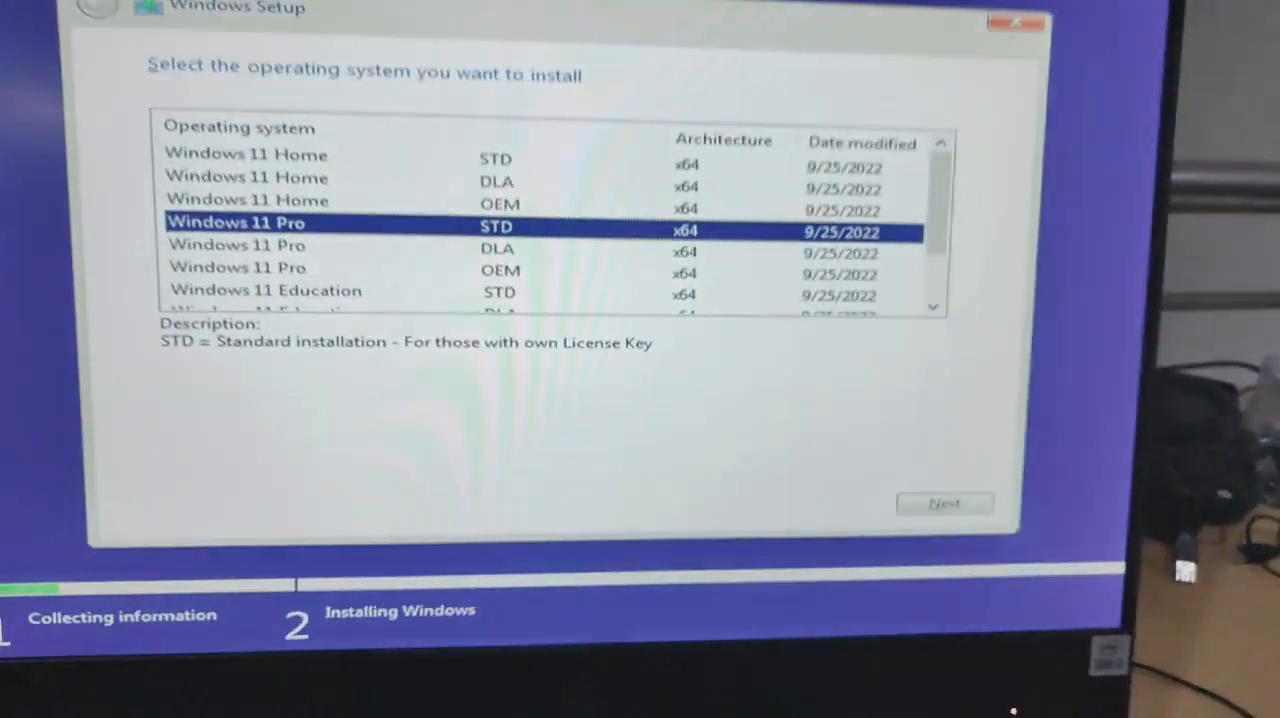
# Select the Windows 11 Pro STD x64 edition as the operating system to install
pyautogui.press('Down')
pyautogui.press('Up')
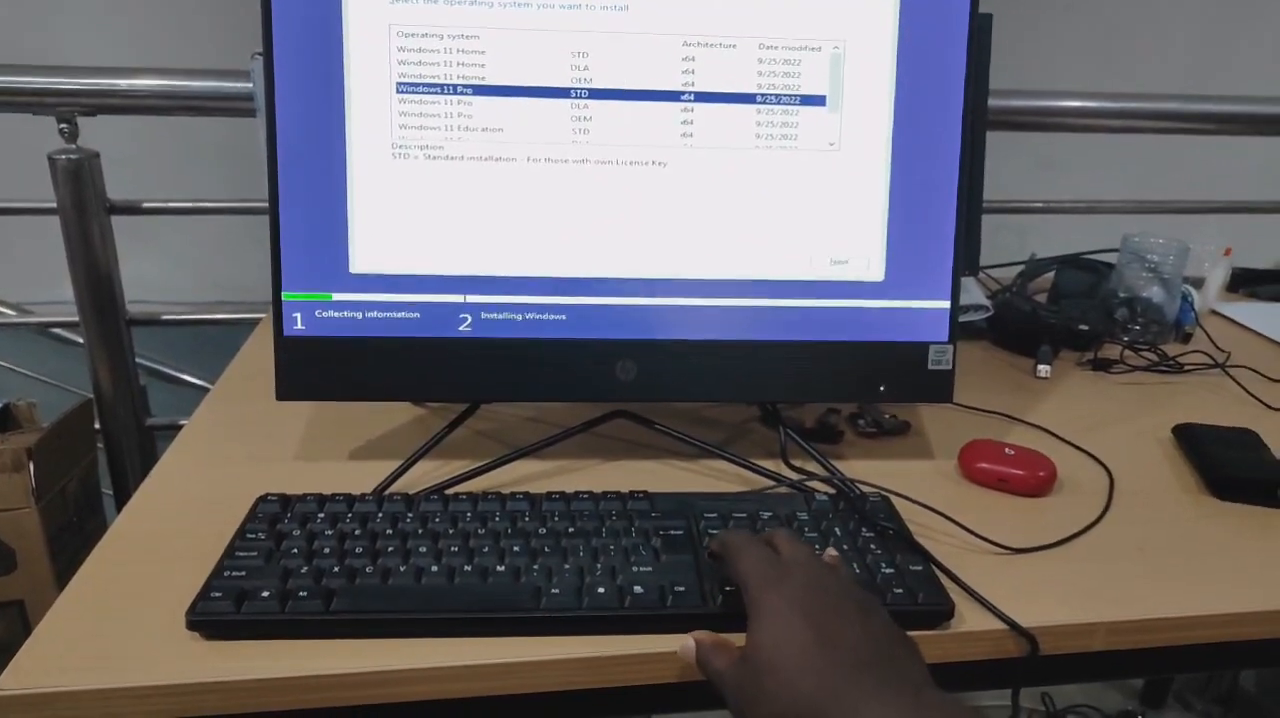
pyautogui.press('Return')
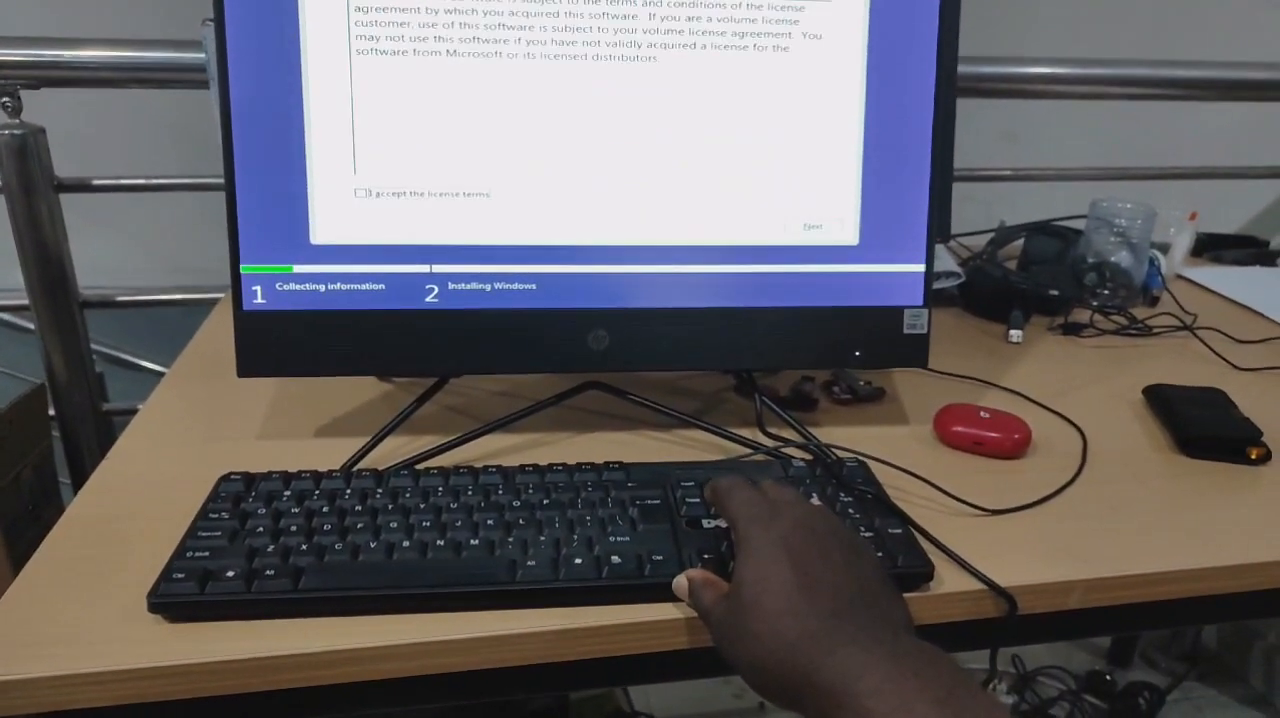
# Accept the license terms and choose the custom installation type
pyautogui.press('space')
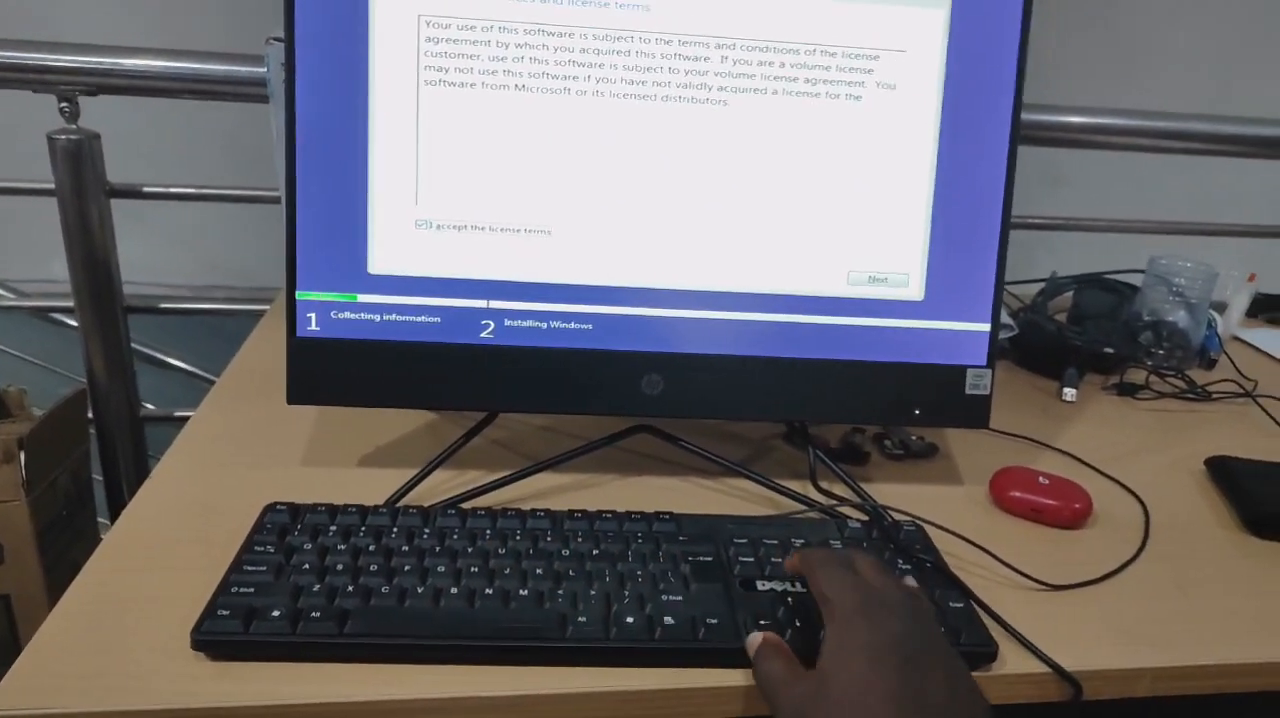
pyautogui.press('Return')
pyautogui.press('Down')
pyautogui.press('Return')
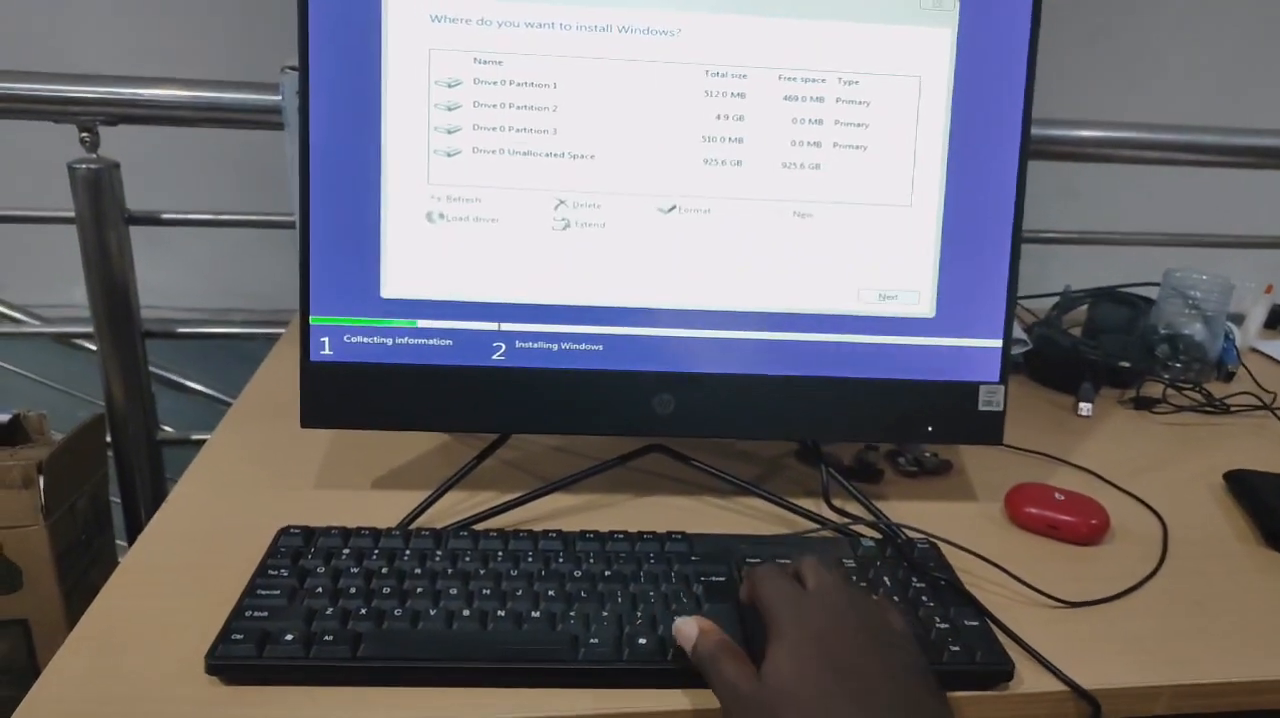
# Delete all three existing partitions on Drive 0 and proceed with installing Windows on its unallocated space
pyautogui.press('Up')
pyautogui.press('Up')
pyautogui.press('Up')
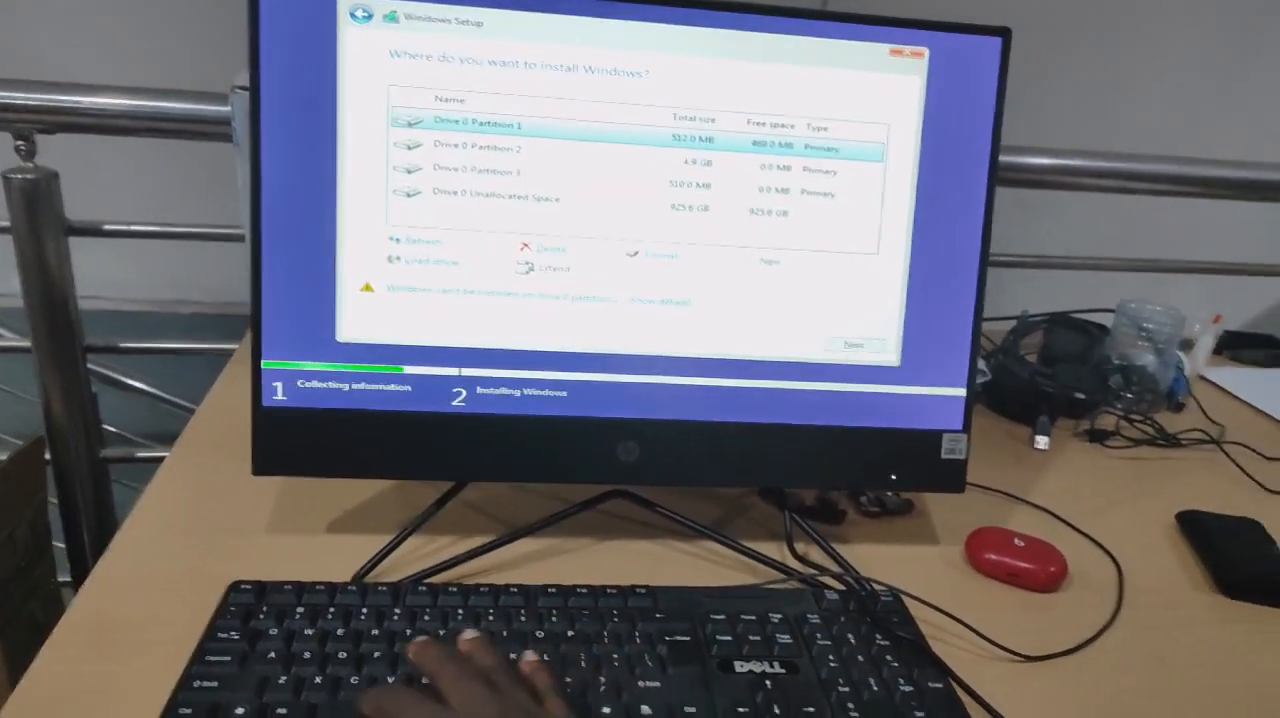
pyautogui.hotkey('alt', 'd')
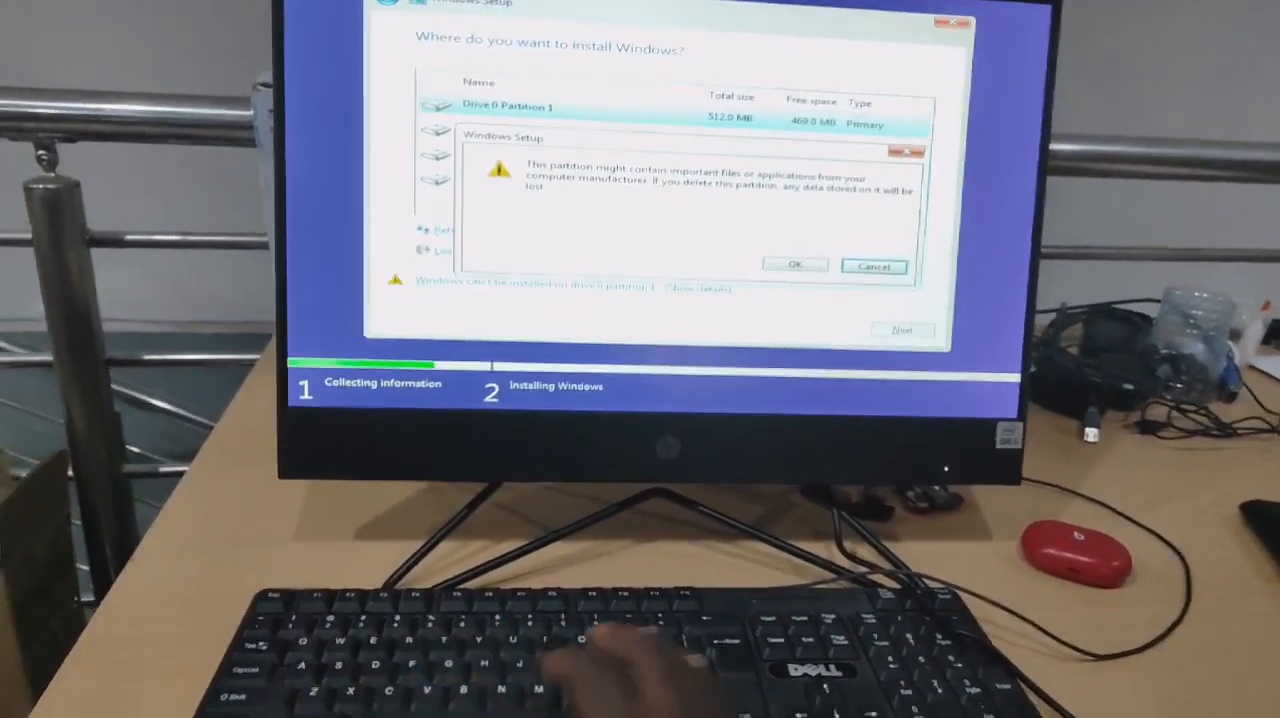
pyautogui.press('Return')
pyautogui.press('Down')
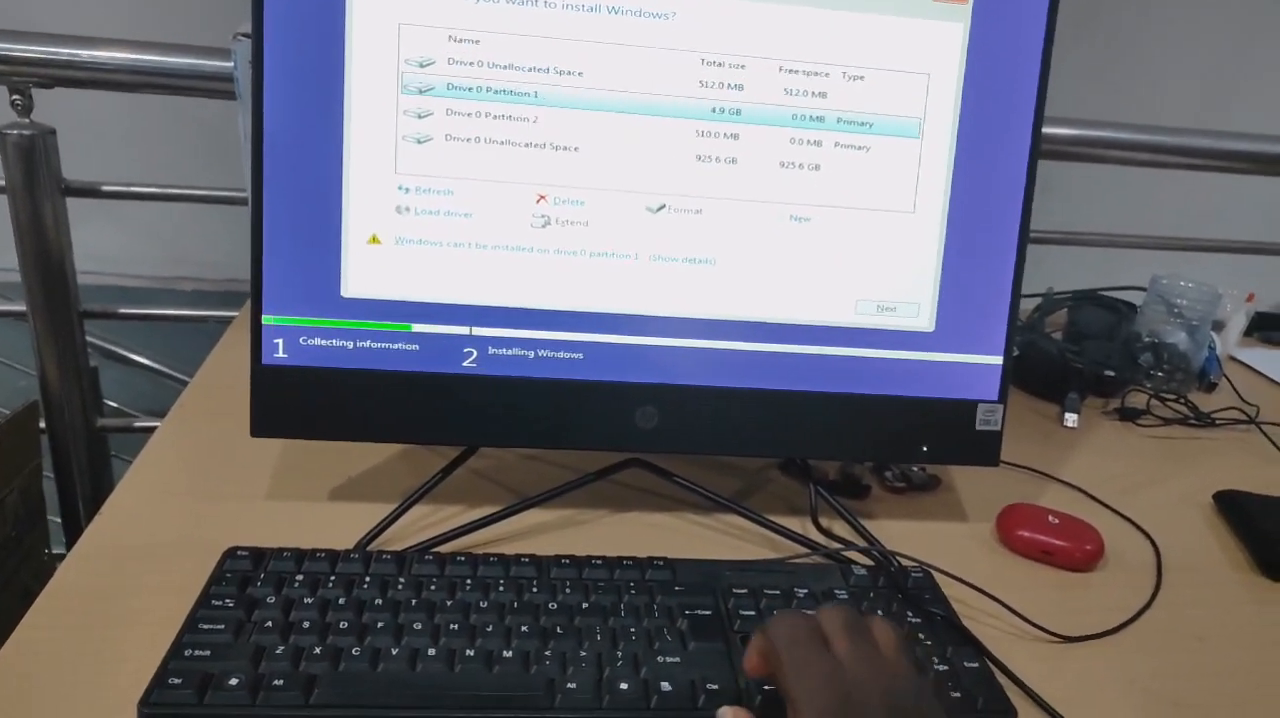
pyautogui.hotkey('alt', 'd')
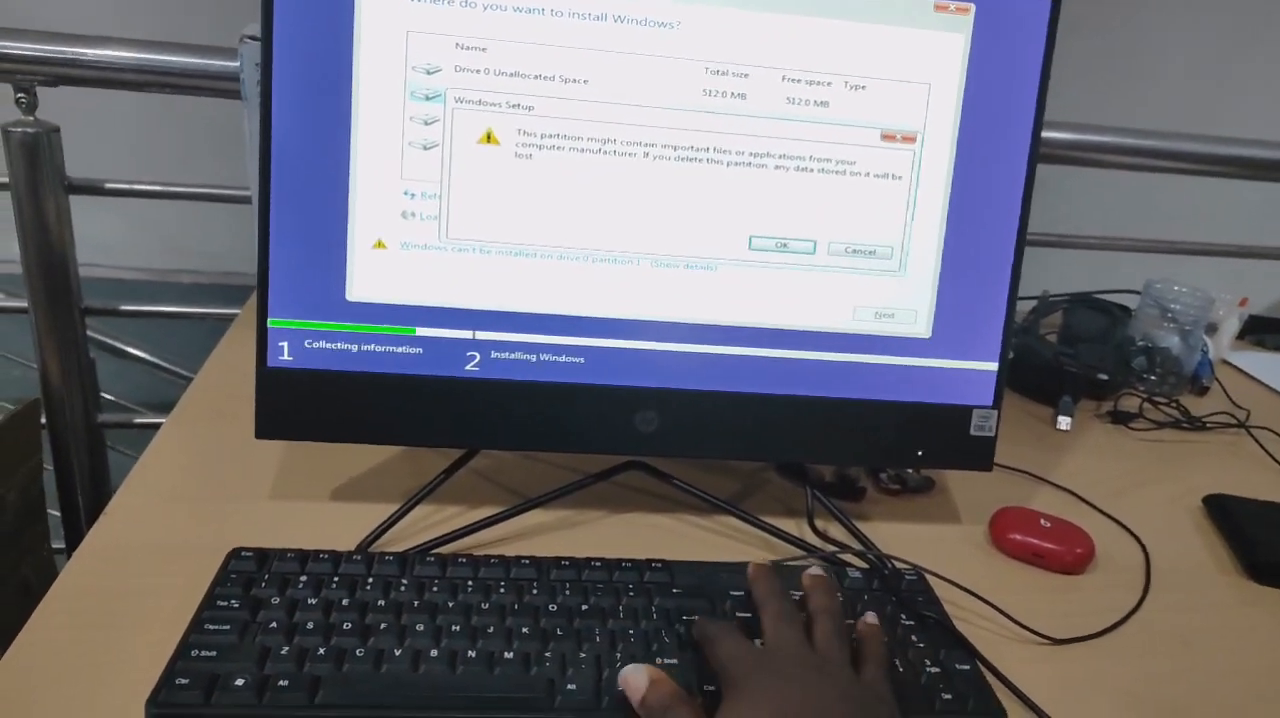
pyautogui.press('Return')
pyautogui.hotkey('alt', 'd')
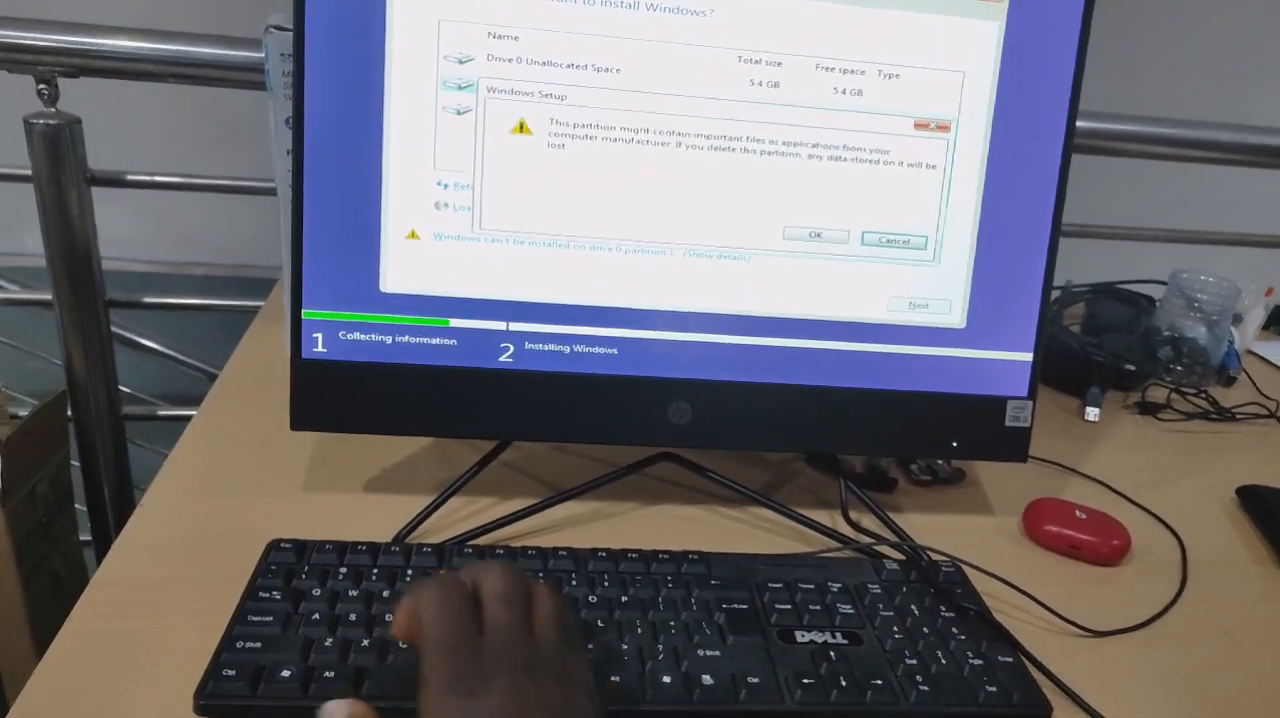
pyautogui.press('Return')
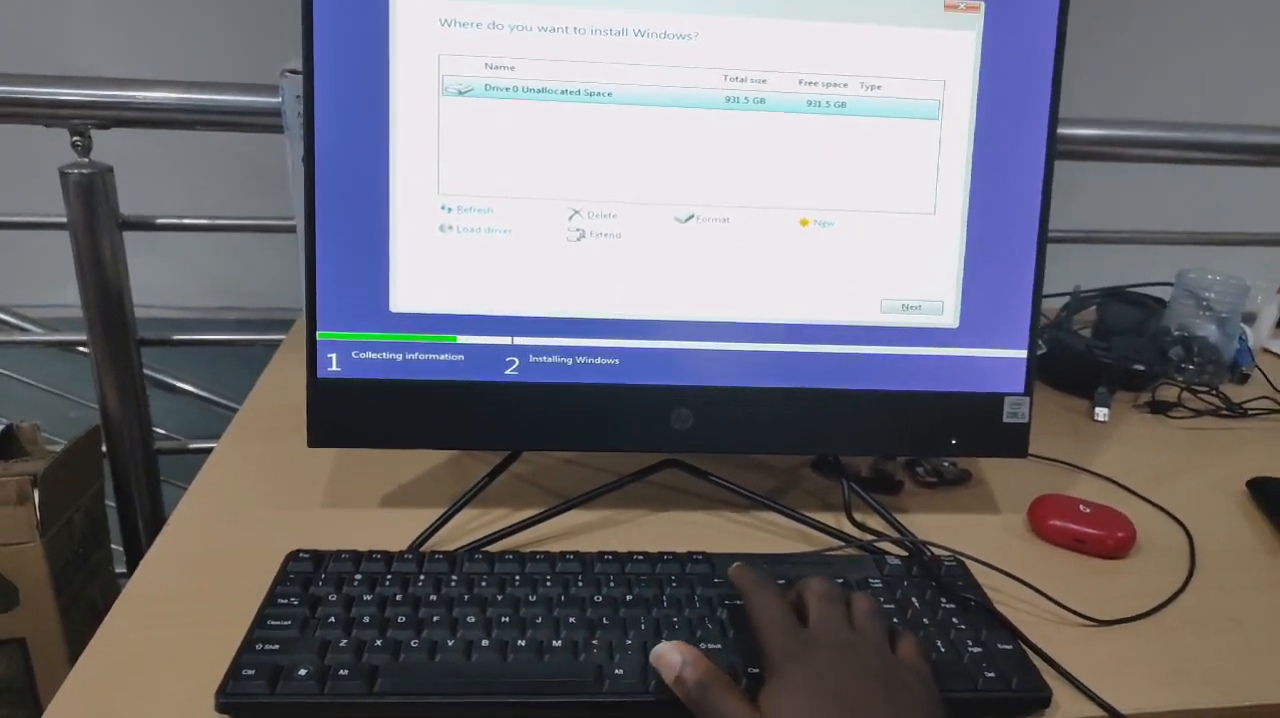
pyautogui.press('Return')
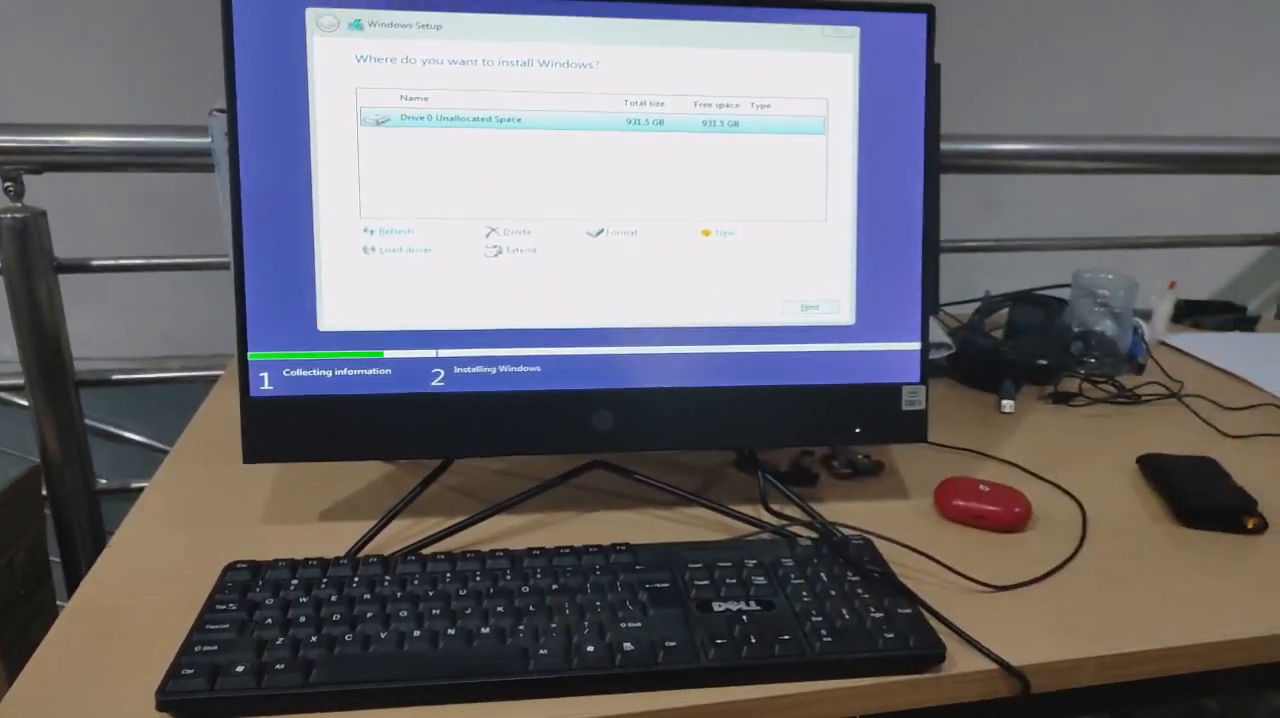